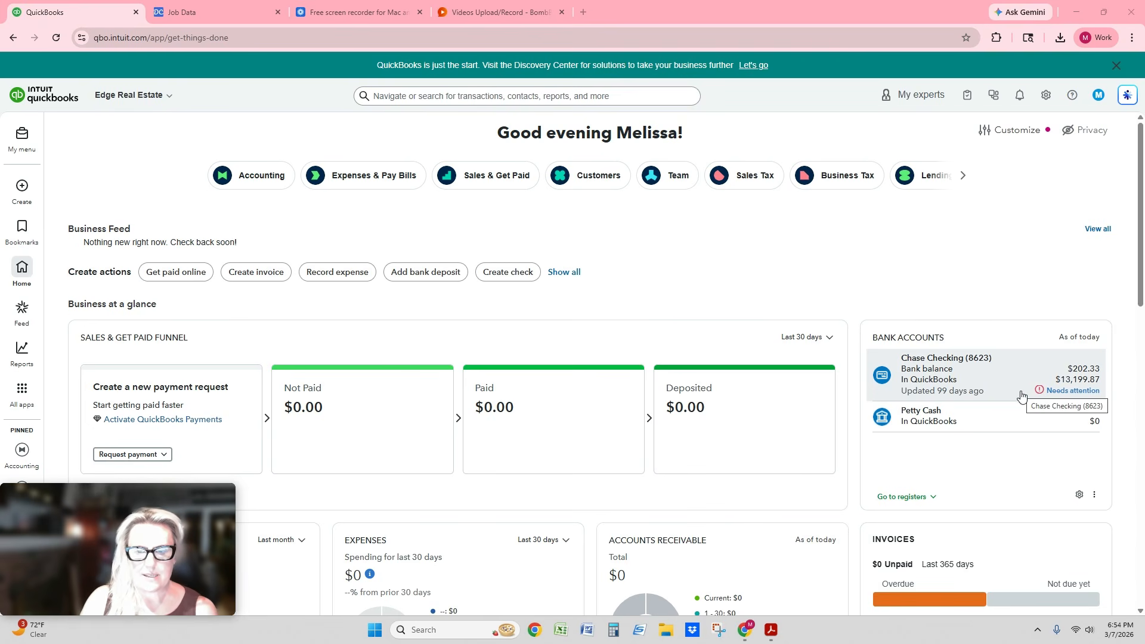
- Open the Chase Checking account's bank transactions and exclude both transactions awaiting review
{"action": "left_click", "coordinate": [1051, 394]}
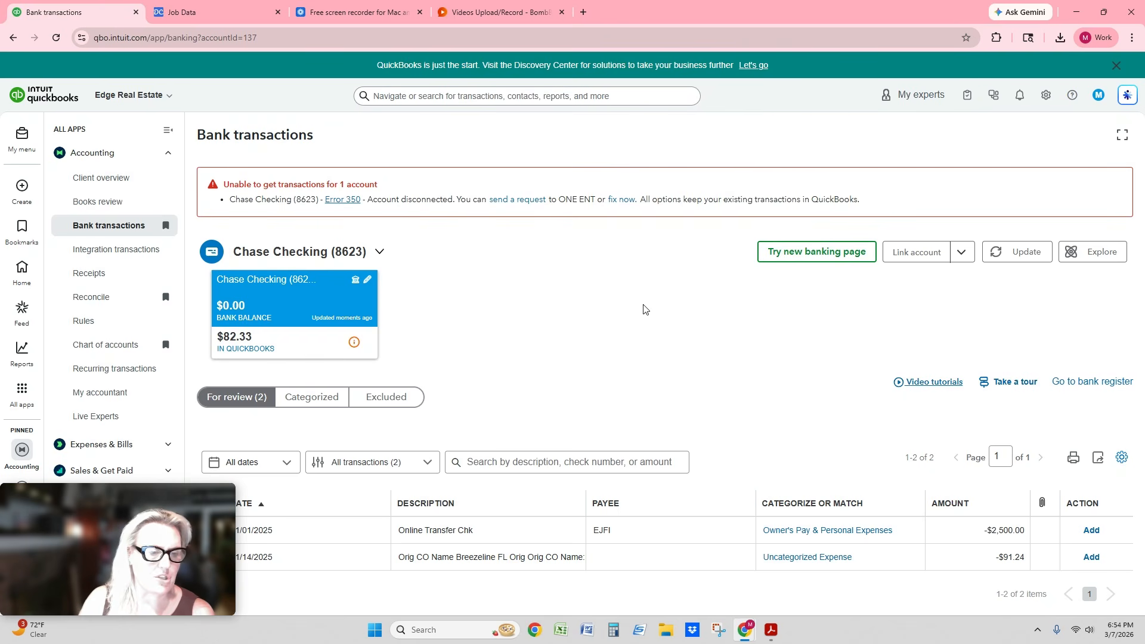
{"action": "left_click_drag", "start_coordinate": [149, 549], "coordinate": [484, 355]}
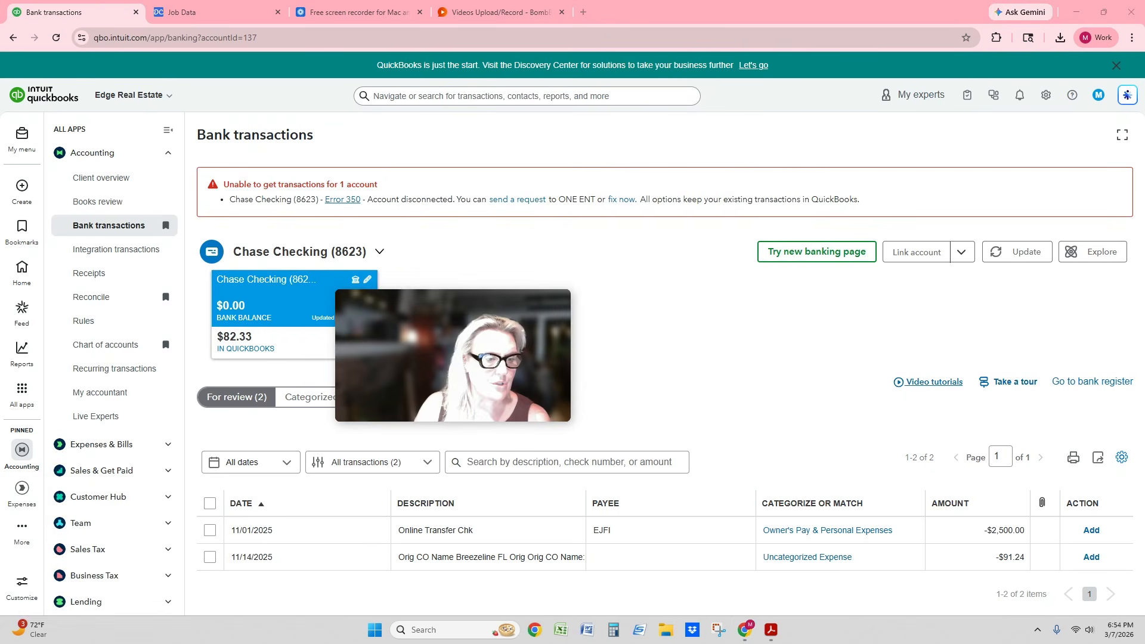
{"action": "left_click", "coordinate": [209, 504]}
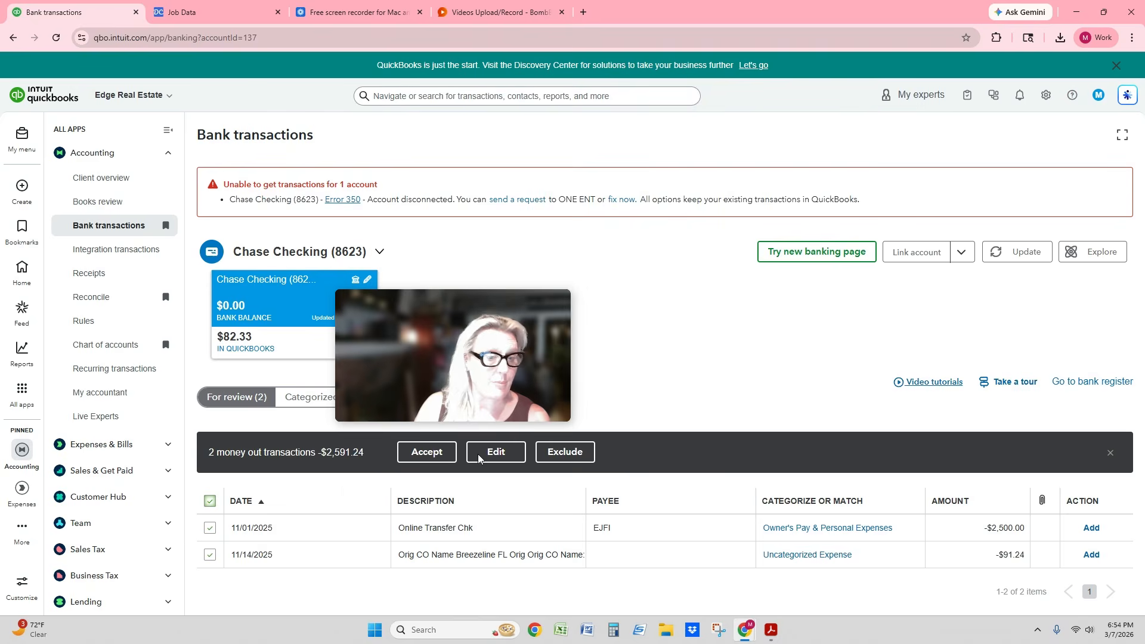
{"action": "left_click", "coordinate": [563, 452]}
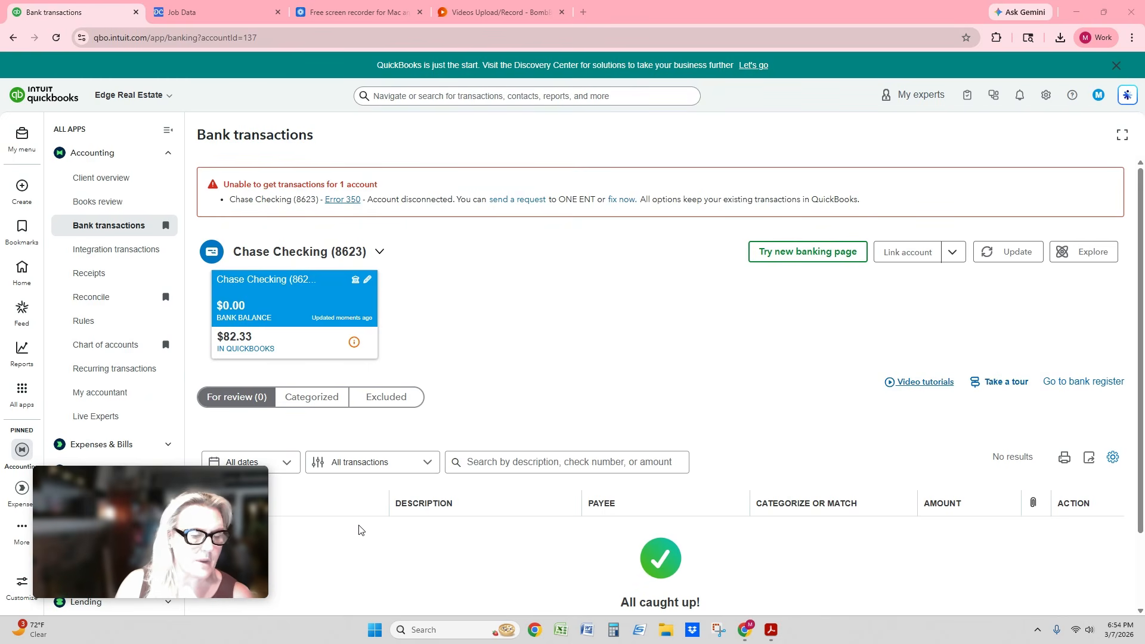
- Find the 11/24/2025 payment of $210.11 among the excluded transactions and restore it for review
{"action": "left_click", "coordinate": [391, 400]}
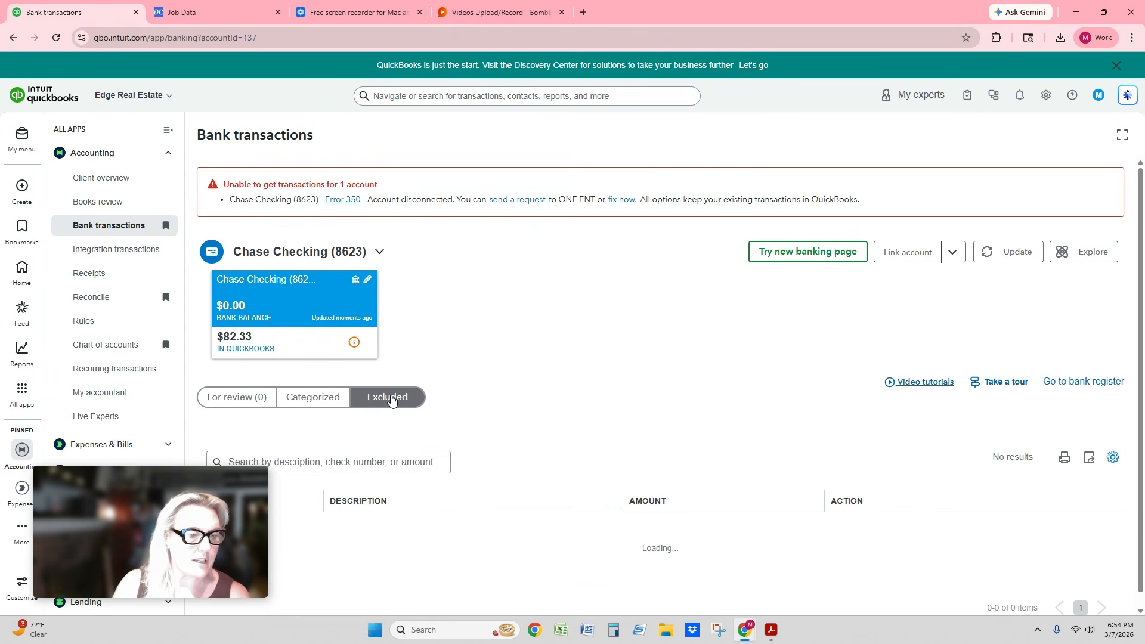
{"action": "scroll", "coordinate": [647, 403], "scroll_direction": "down", "scroll_amount": 5}
{"action": "scroll", "coordinate": [646, 403], "scroll_direction": "down", "scroll_amount": 5}
{"action": "scroll", "coordinate": [646, 403], "scroll_direction": "up", "scroll_amount": 5}
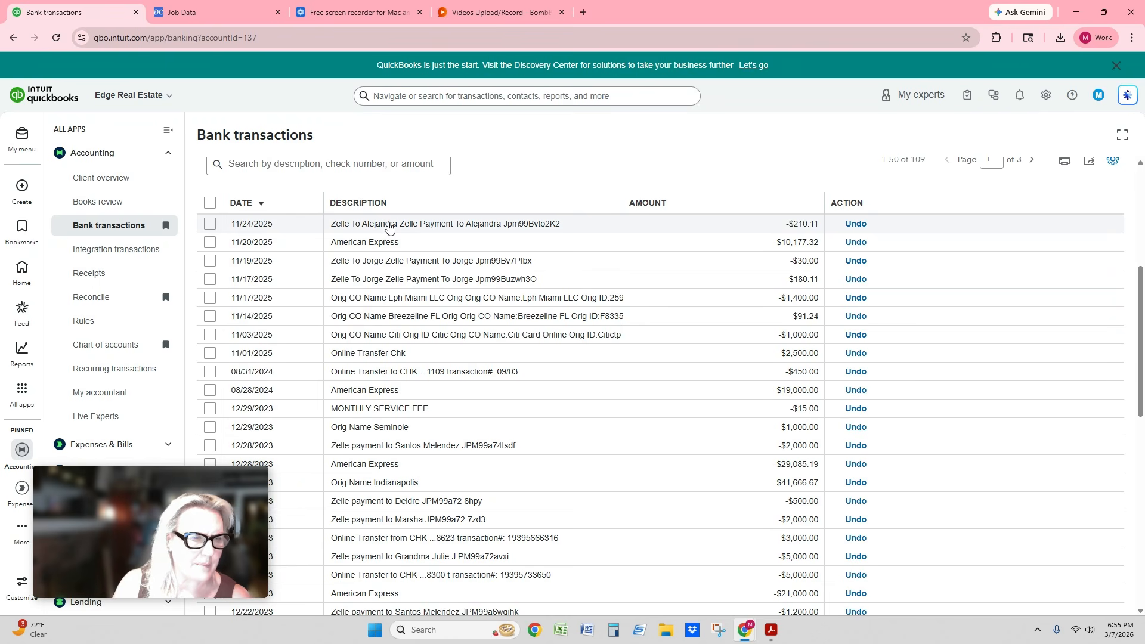
{"action": "scroll", "coordinate": [388, 225], "scroll_direction": "up", "scroll_amount": 1}
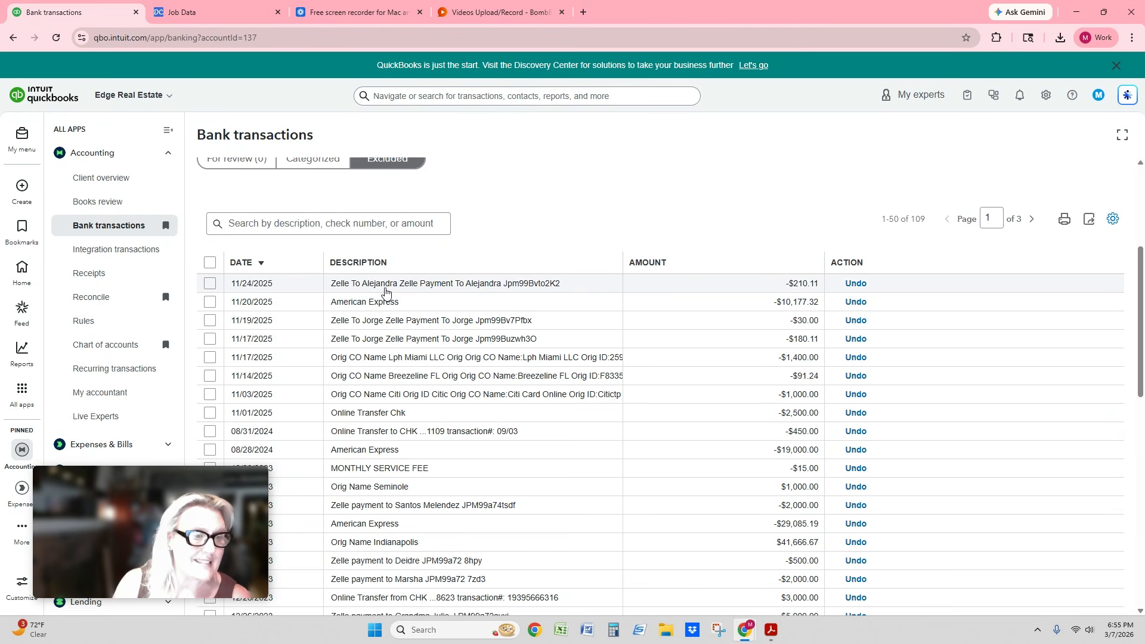
{"action": "left_click", "coordinate": [856, 284]}
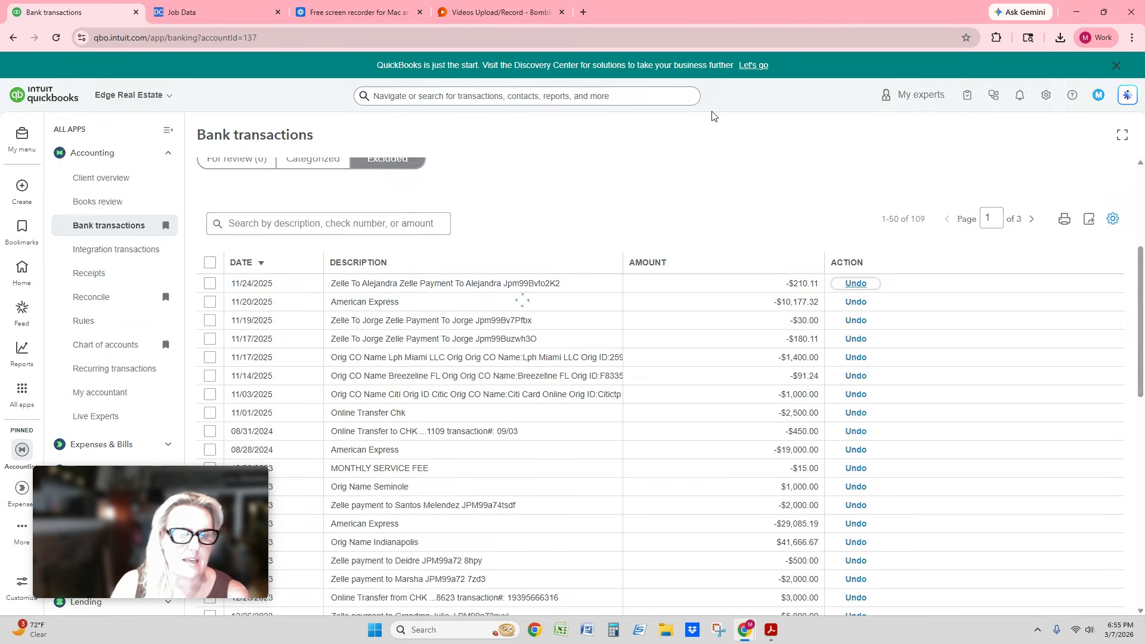
{"action": "scroll", "coordinate": [548, 212], "scroll_direction": "up", "scroll_amount": 2}
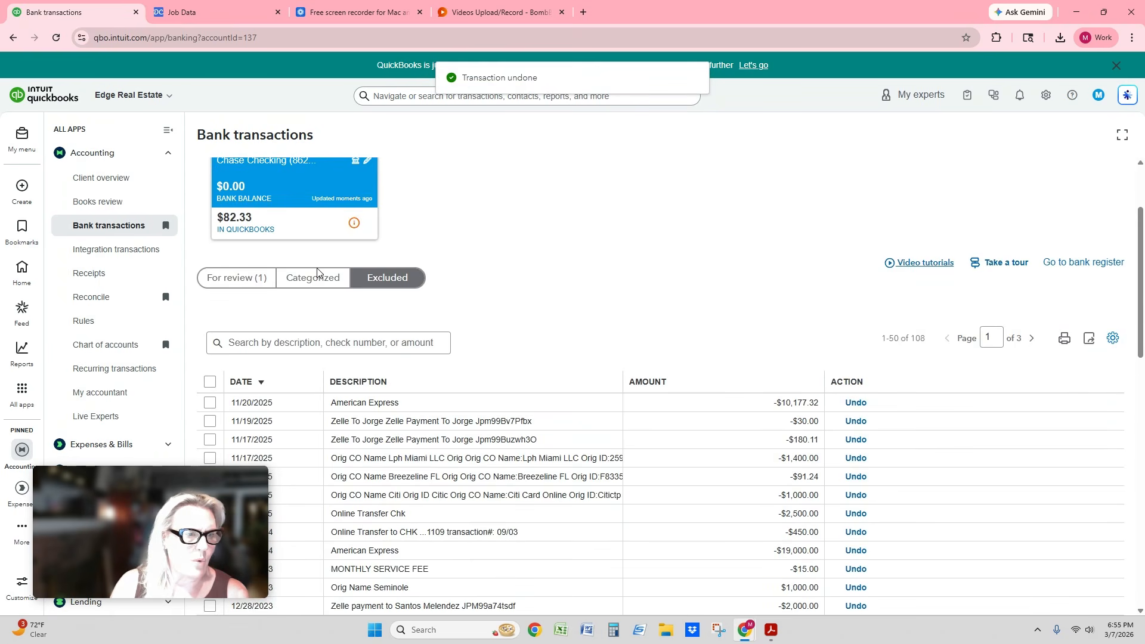
- Exclude the restored 11/24/2025 transaction of $210.11 from the review list again
{"action": "left_click", "coordinate": [231, 280]}
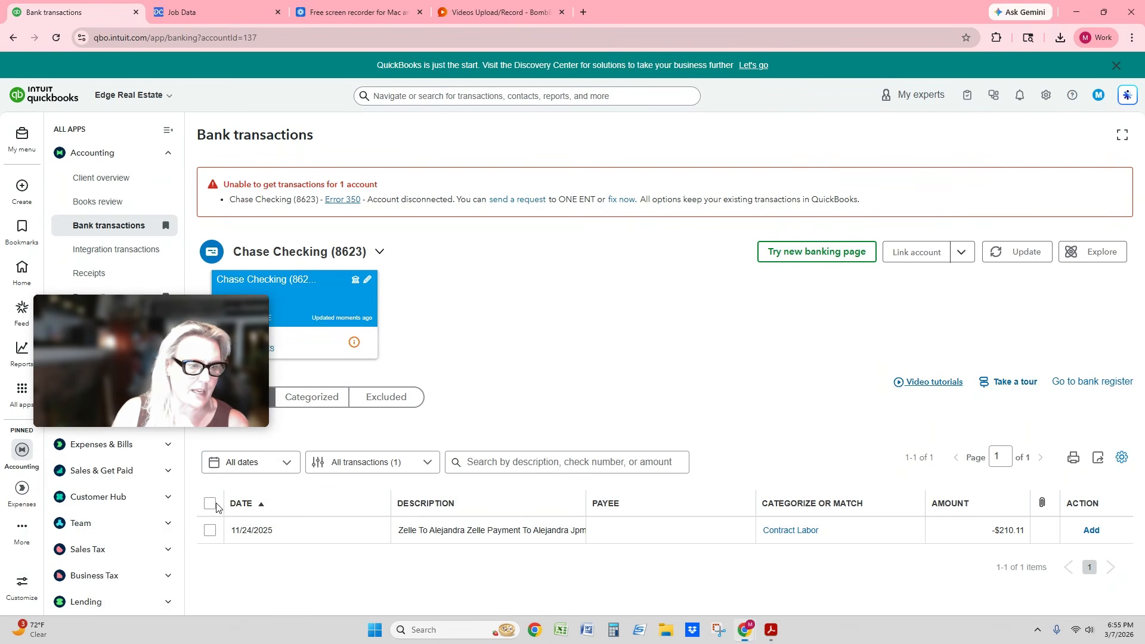
{"action": "left_click", "coordinate": [209, 504]}
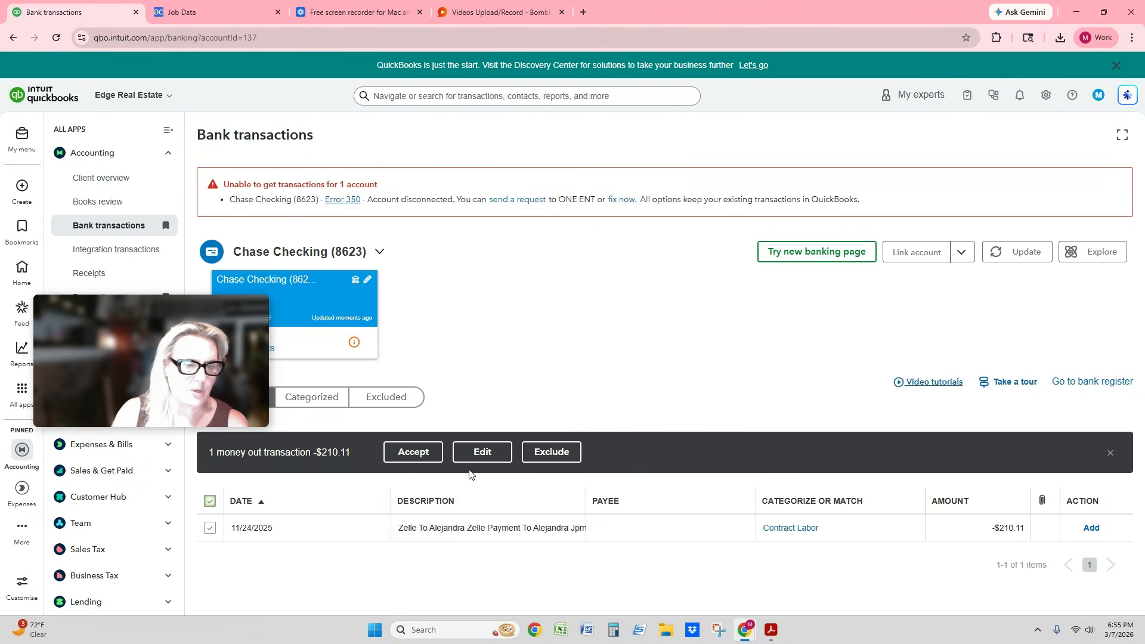
{"action": "left_click", "coordinate": [552, 452]}
- Delete all excluded transactions in bulk, batch by batch, and return to the transactions awaiting review
{"action": "left_click", "coordinate": [390, 400]}
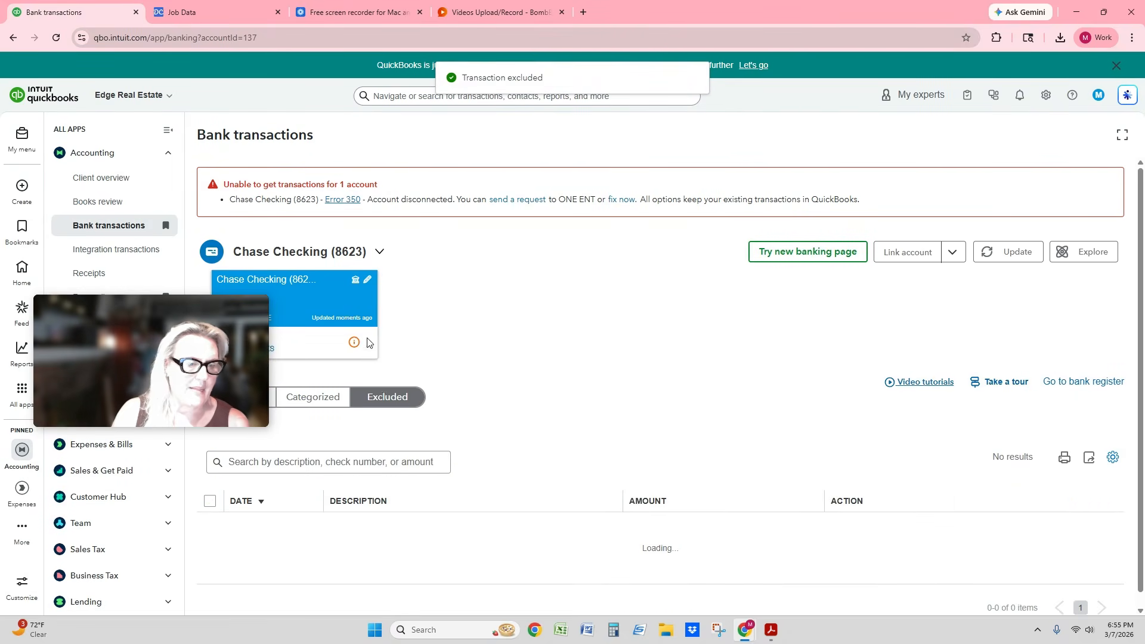
{"action": "left_click", "coordinate": [211, 504]}
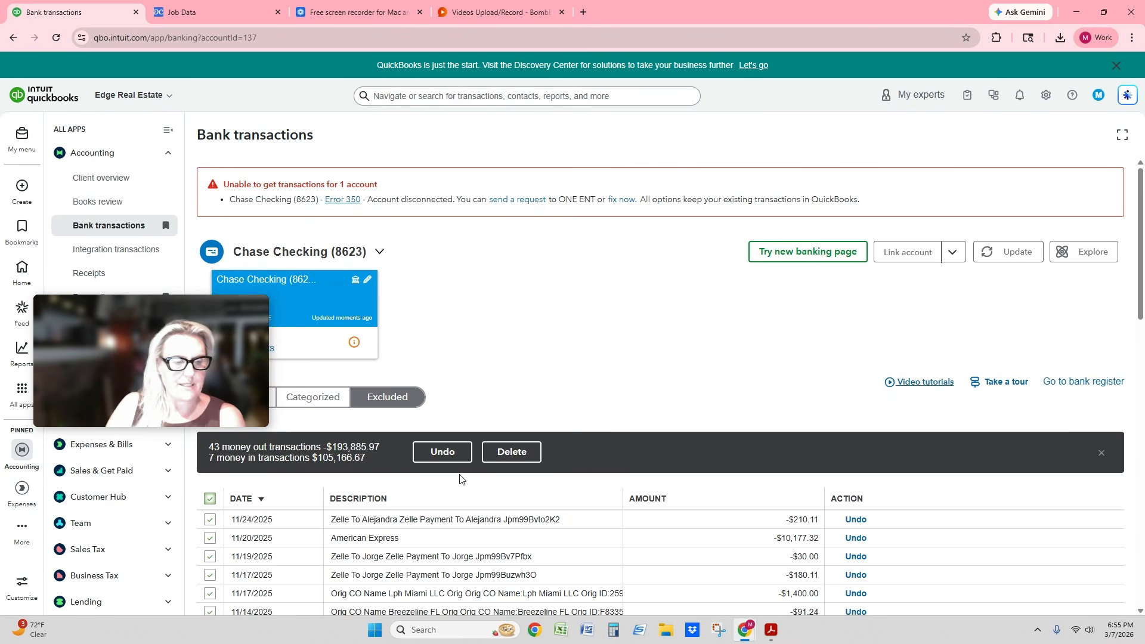
{"action": "left_click", "coordinate": [496, 456]}
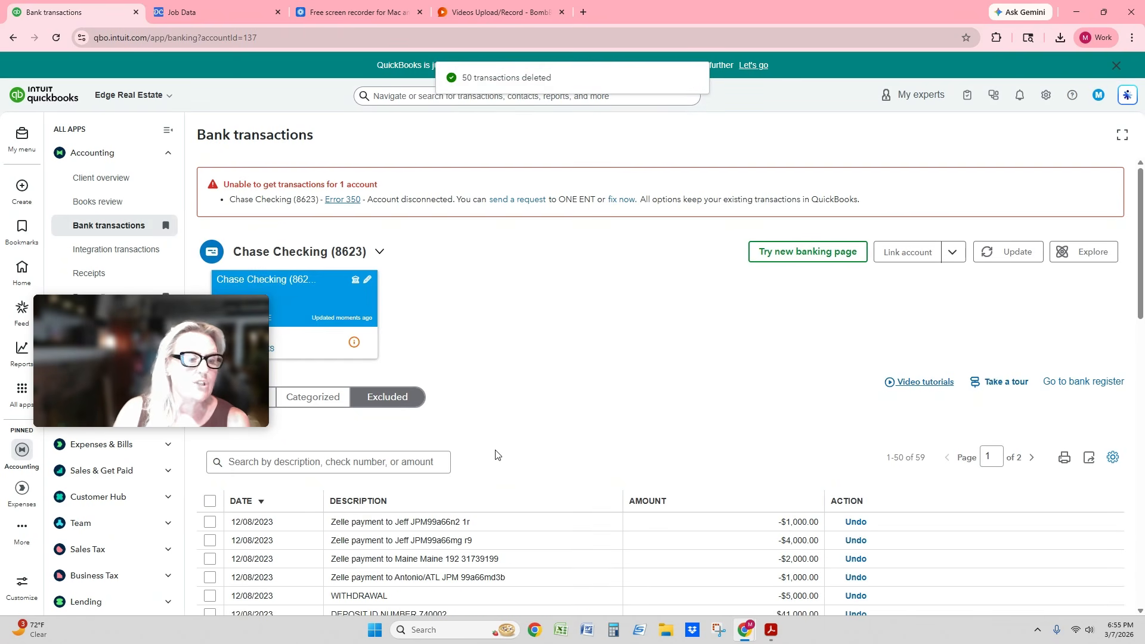
{"action": "left_click", "coordinate": [210, 501]}
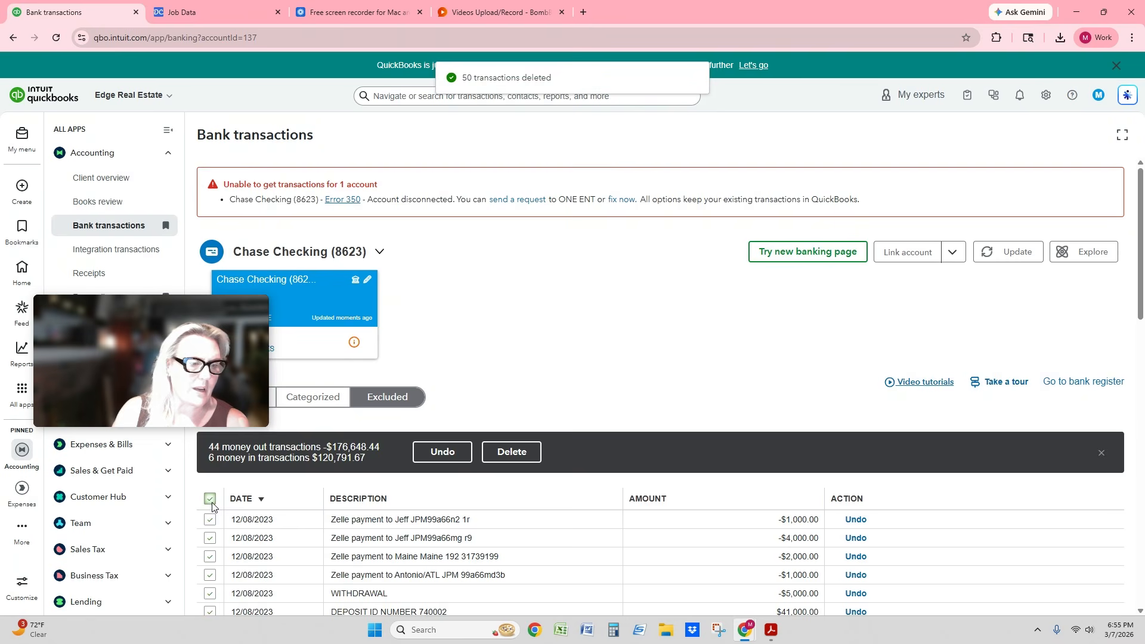
{"action": "left_click", "coordinate": [522, 455]}
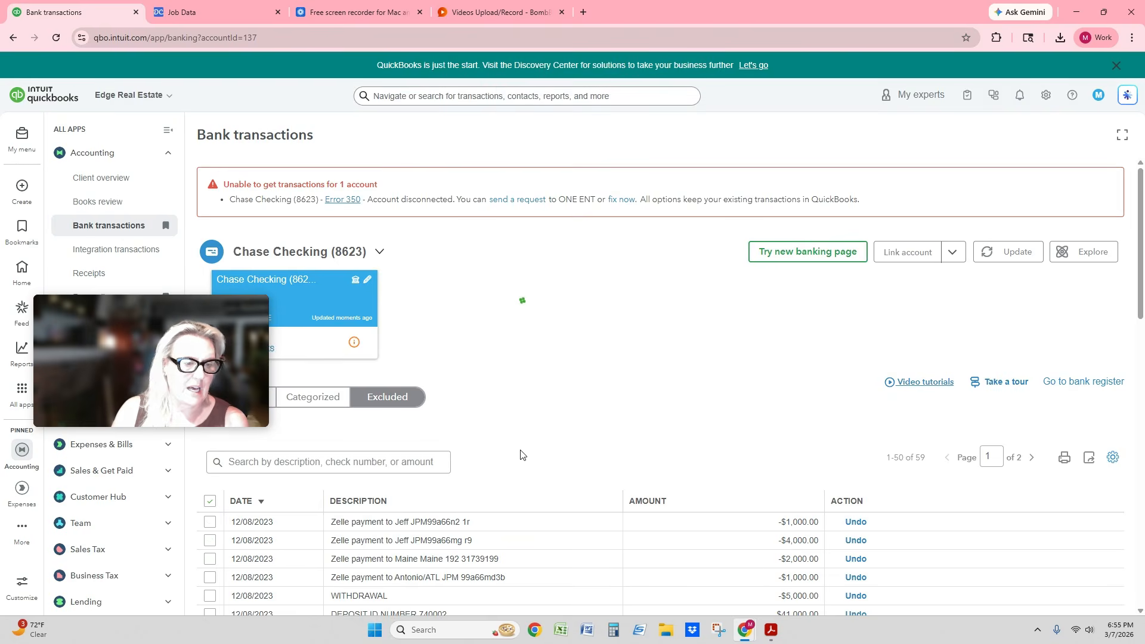
{"action": "left_click", "coordinate": [210, 500]}
{"action": "left_click", "coordinate": [488, 460]}
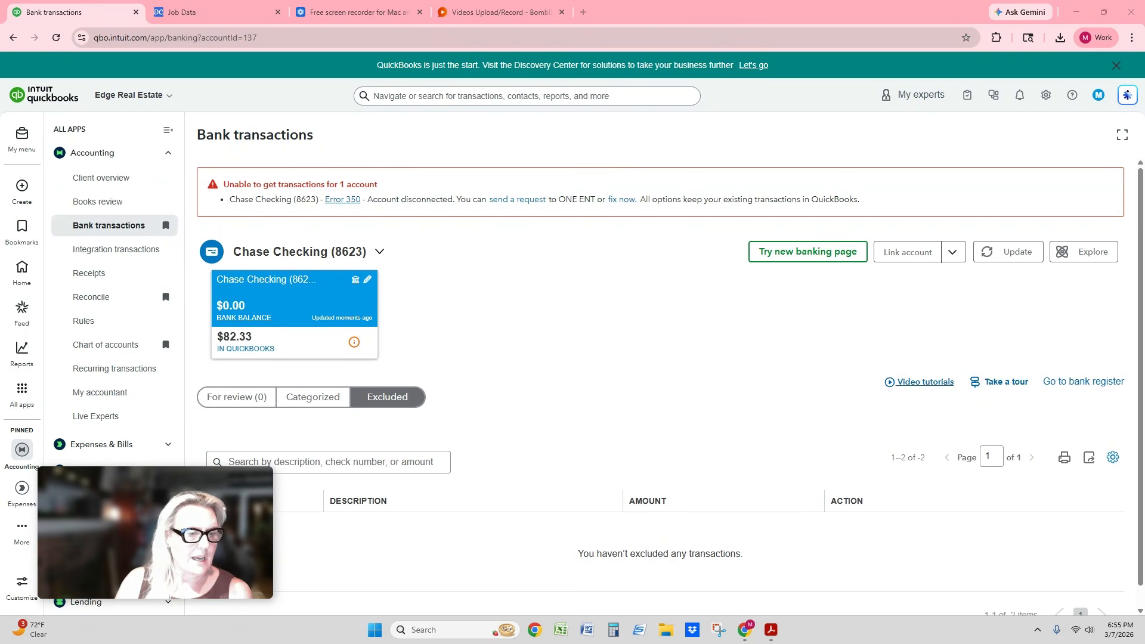
{"action": "left_click", "coordinate": [235, 399]}
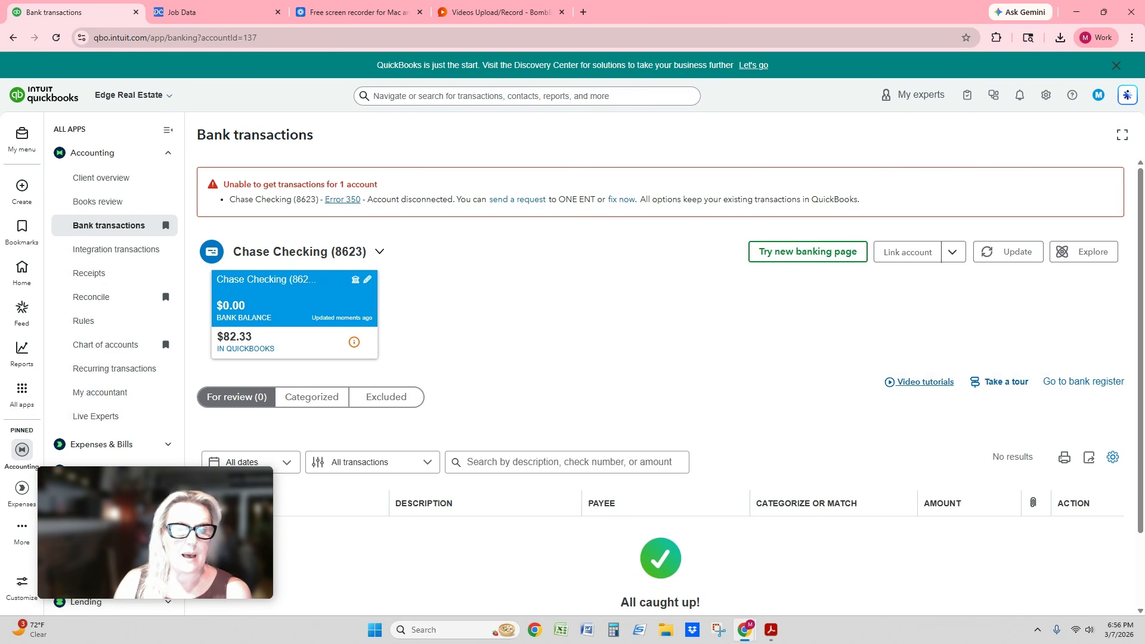
{"action": "left_click", "coordinate": [1019, 253]}
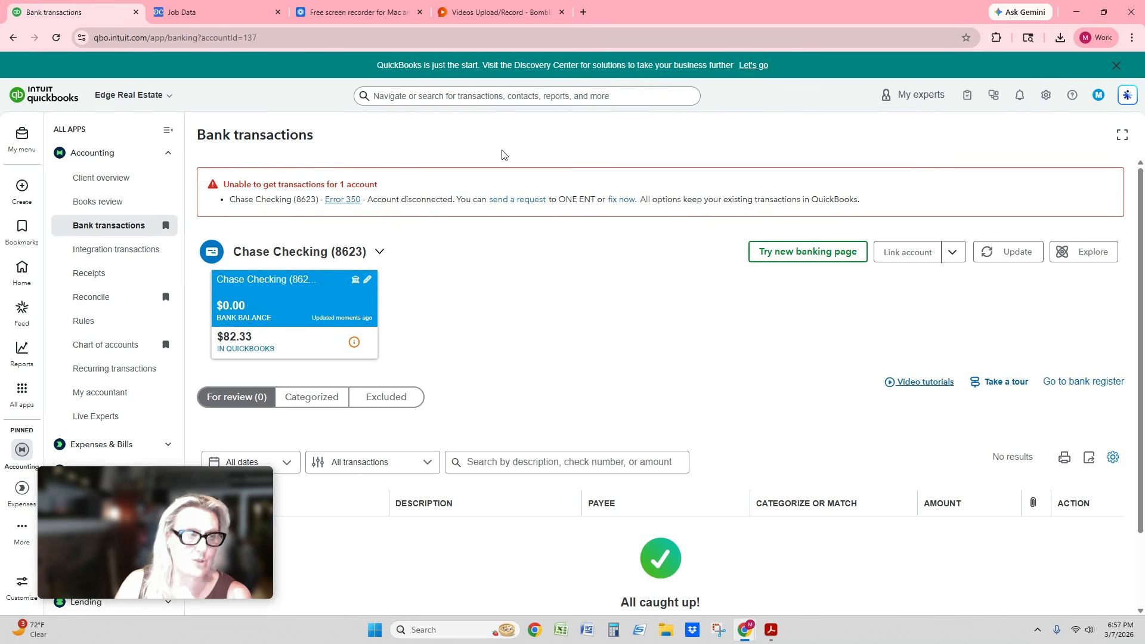
- Close the DocuClipper job data and Loom pages, and open DocuClipper's converted files in a new browser tab
{"action": "left_click", "coordinate": [226, 13]}
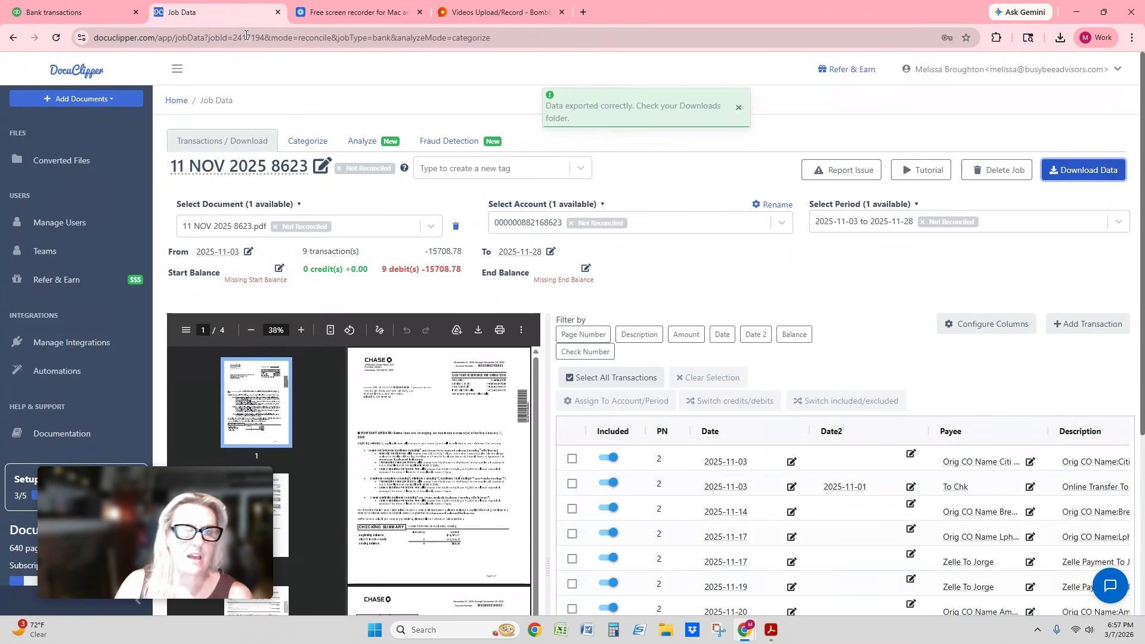
{"action": "left_click", "coordinate": [278, 12]}
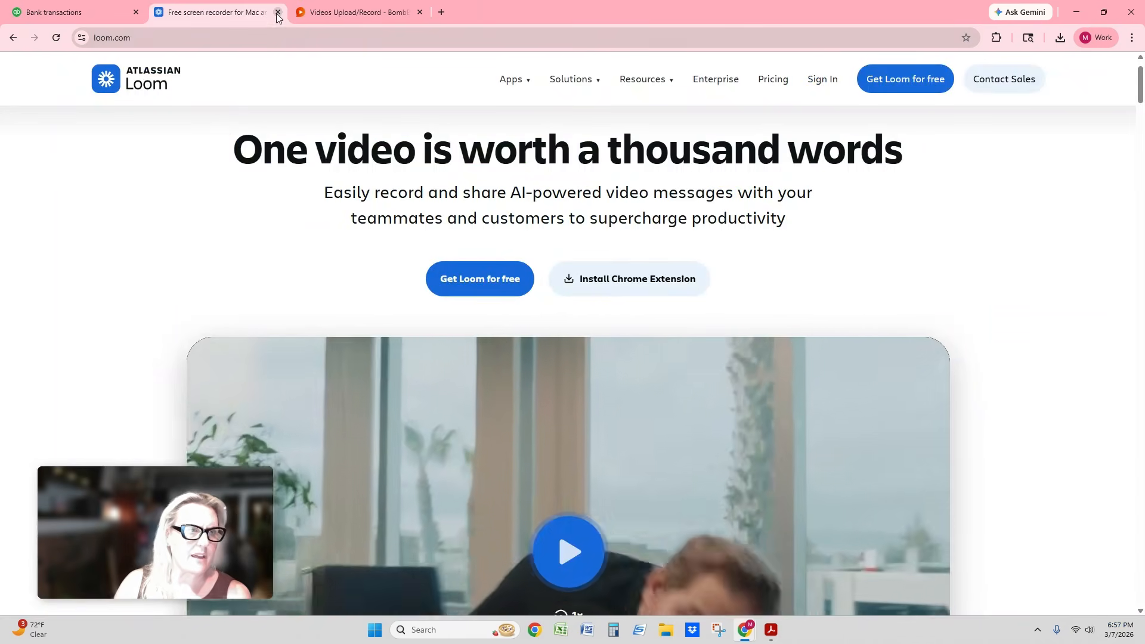
{"action": "left_click", "coordinate": [277, 12]}
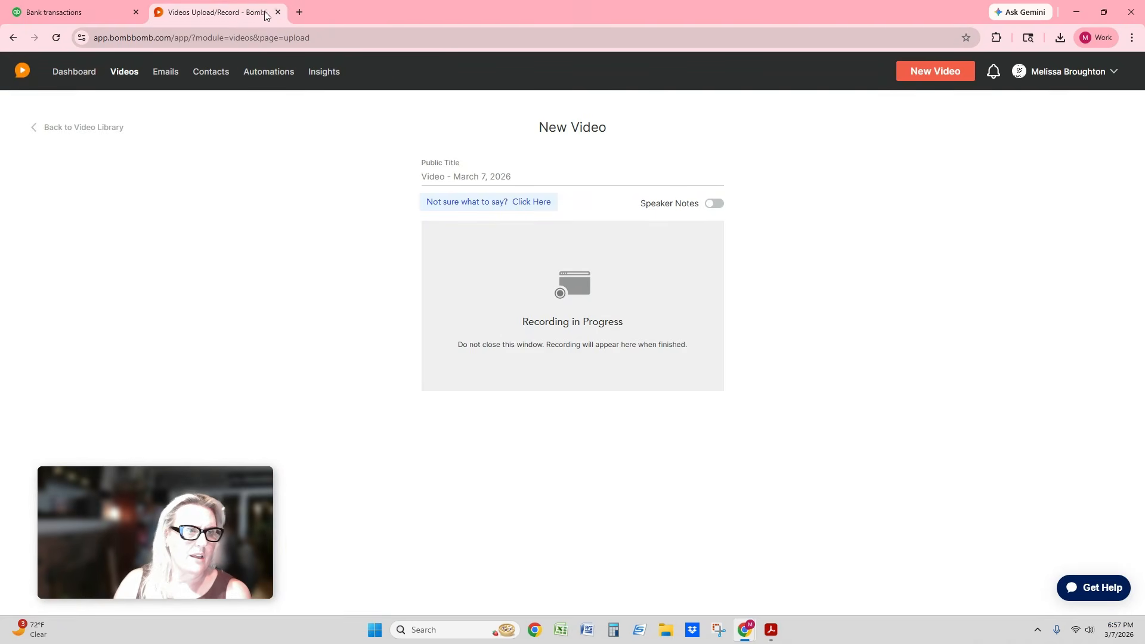
{"action": "left_click", "coordinate": [300, 12]}
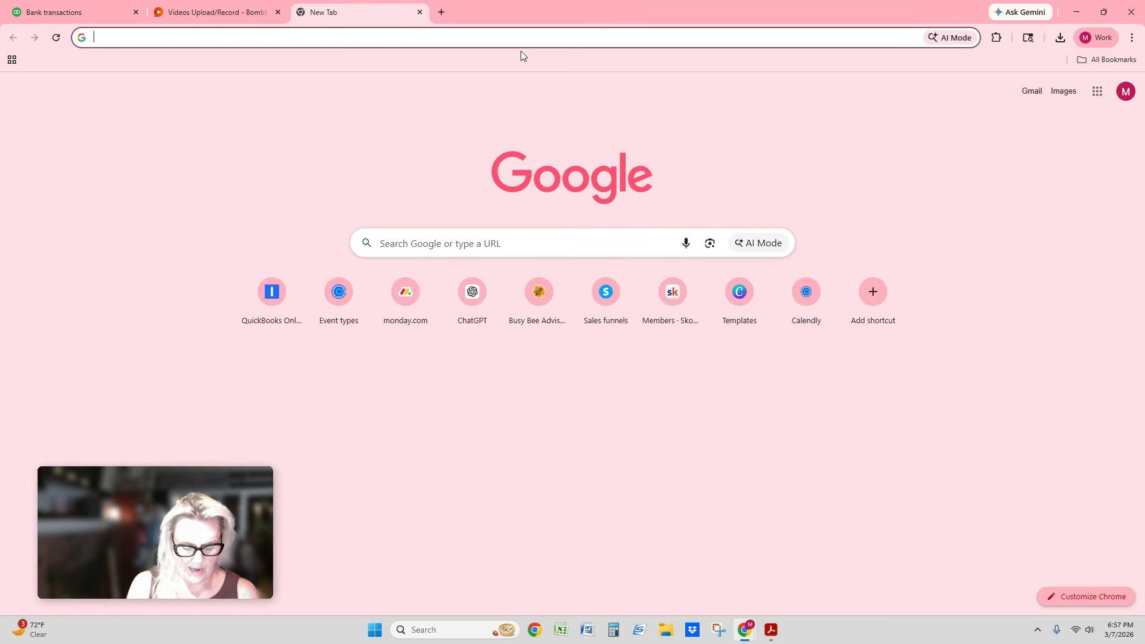
{"action": "type", "text": "doc"}
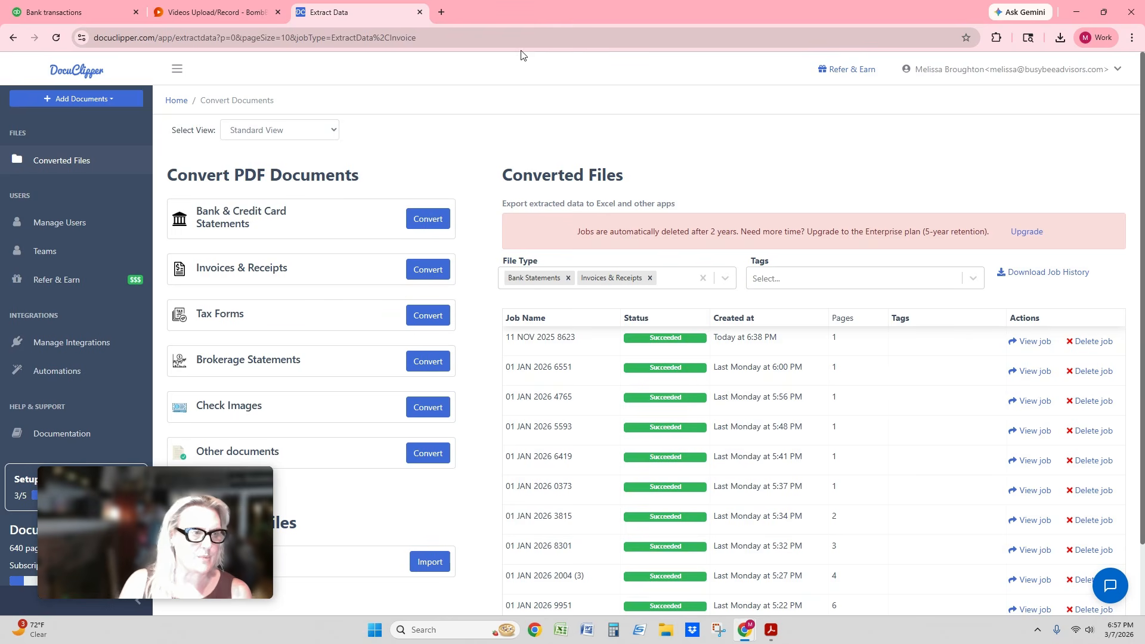
- Start a PDF bank statement conversion and upload the file 12 DEC 2025 8623 from Downloads
{"action": "left_click", "coordinate": [74, 100]}
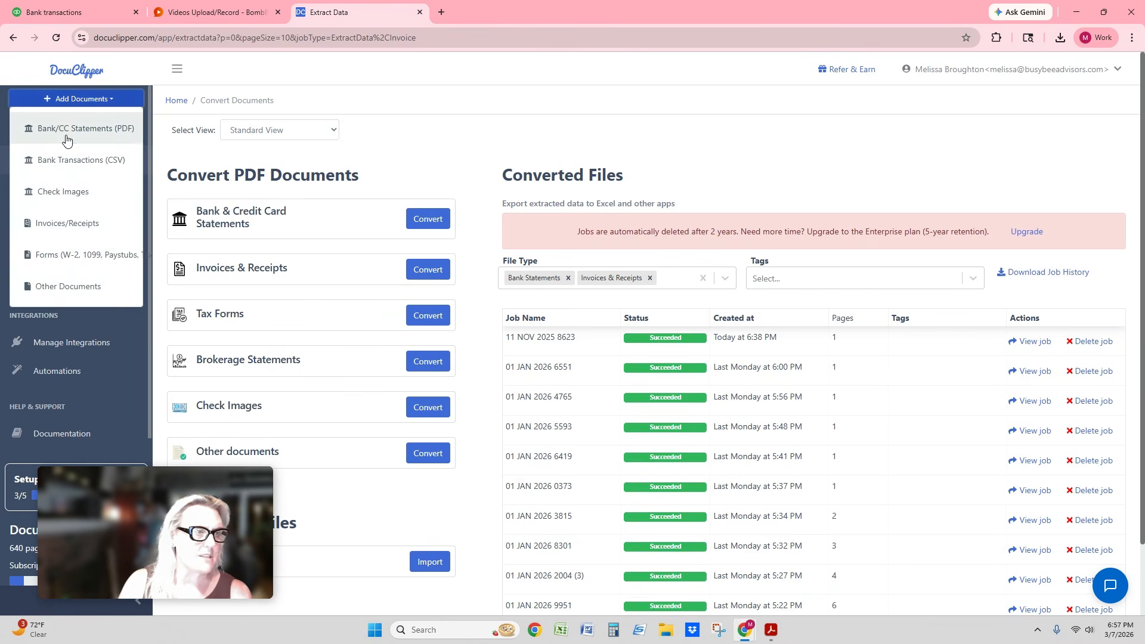
{"action": "left_click", "coordinate": [66, 124]}
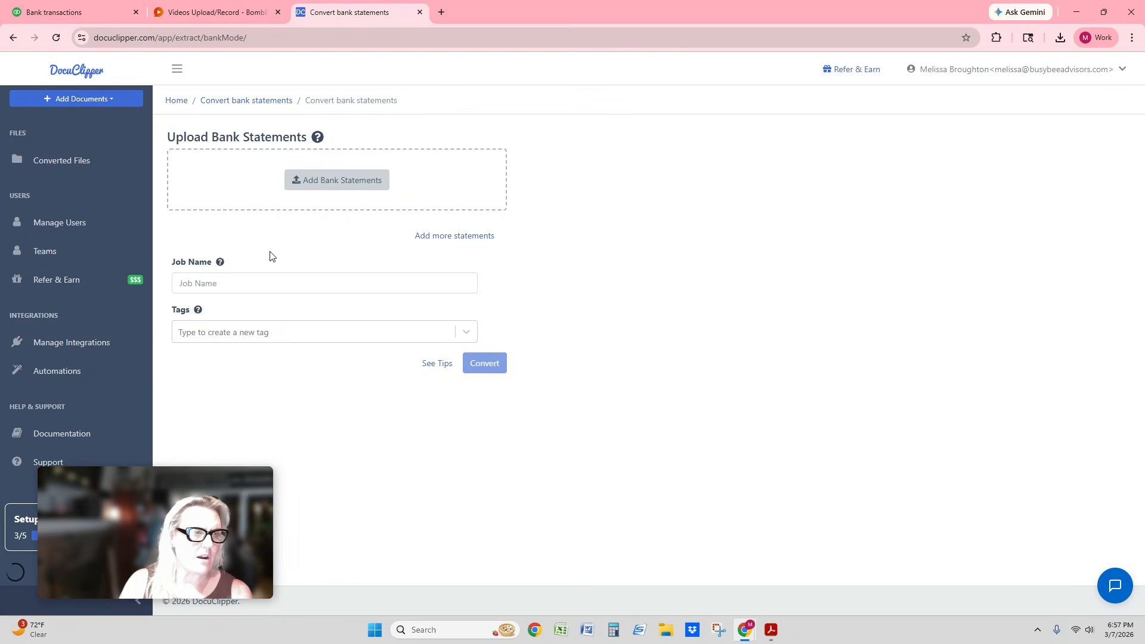
{"action": "left_click", "coordinate": [335, 180]}
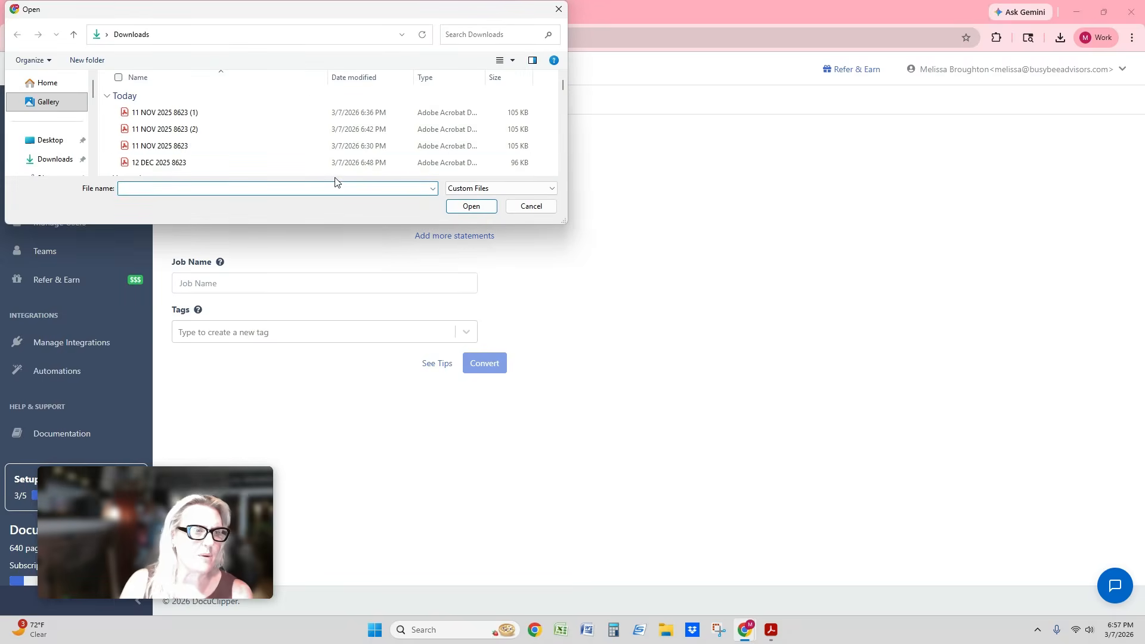
{"action": "left_click", "coordinate": [166, 164]}
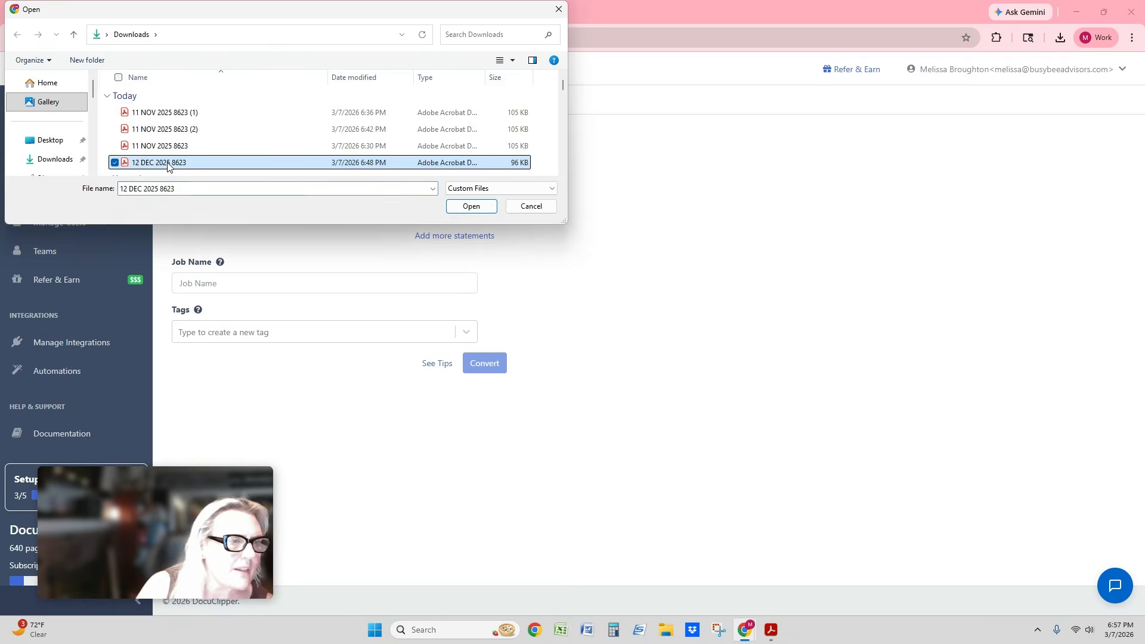
{"action": "left_click", "coordinate": [484, 208]}
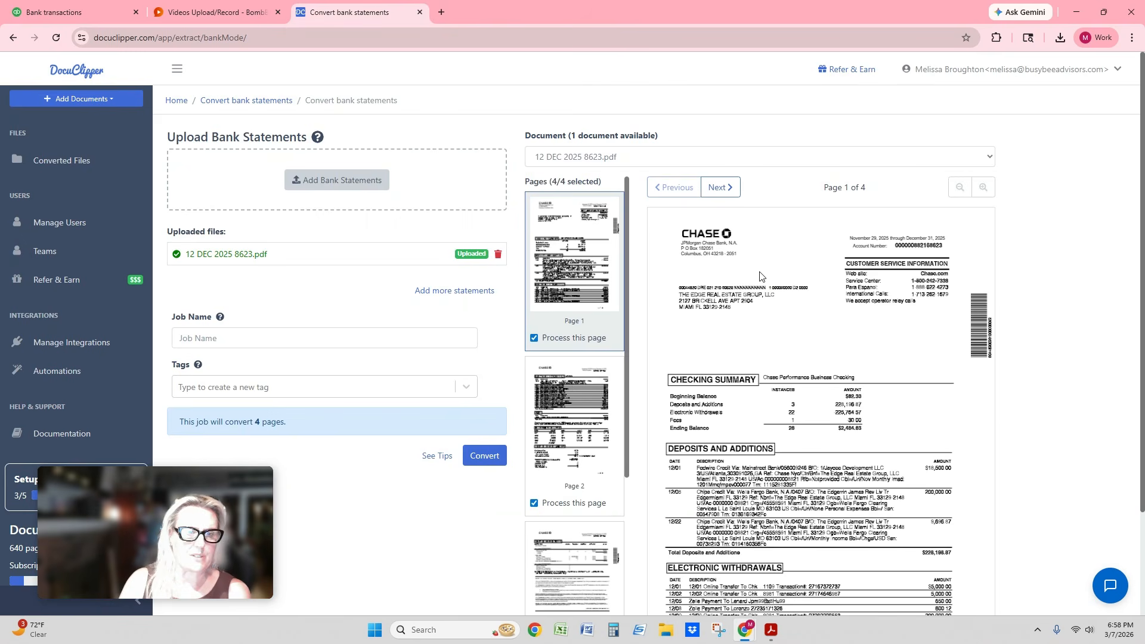
- Leave pages 3 and 4 of the uploaded statement out of the conversion
{"action": "scroll", "coordinate": [804, 279], "scroll_direction": "down", "scroll_amount": 2}
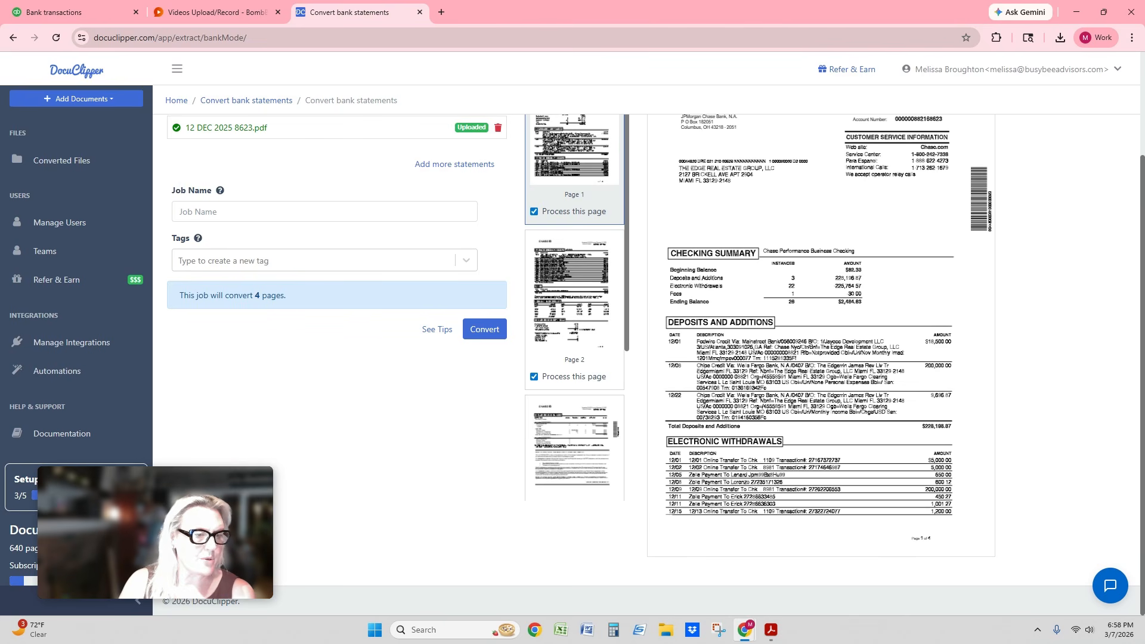
{"action": "left_click_drag", "start_coordinate": [202, 510], "coordinate": [386, 465]}
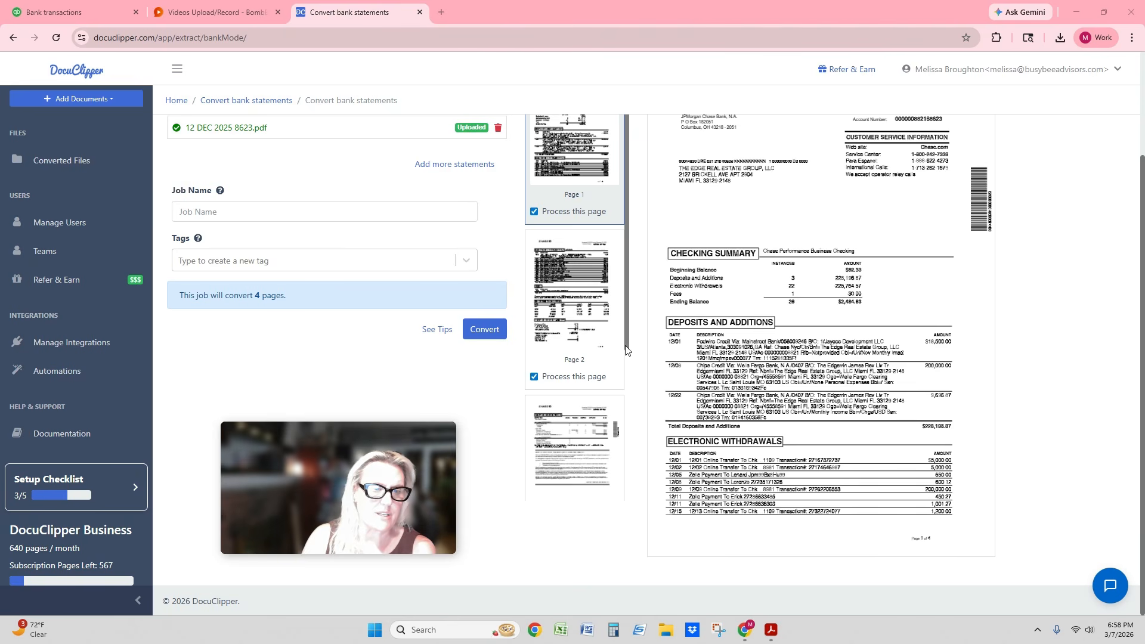
{"action": "scroll", "coordinate": [621, 373], "scroll_direction": "down", "scroll_amount": 1}
{"action": "scroll", "coordinate": [621, 372], "scroll_direction": "down", "scroll_amount": 3}
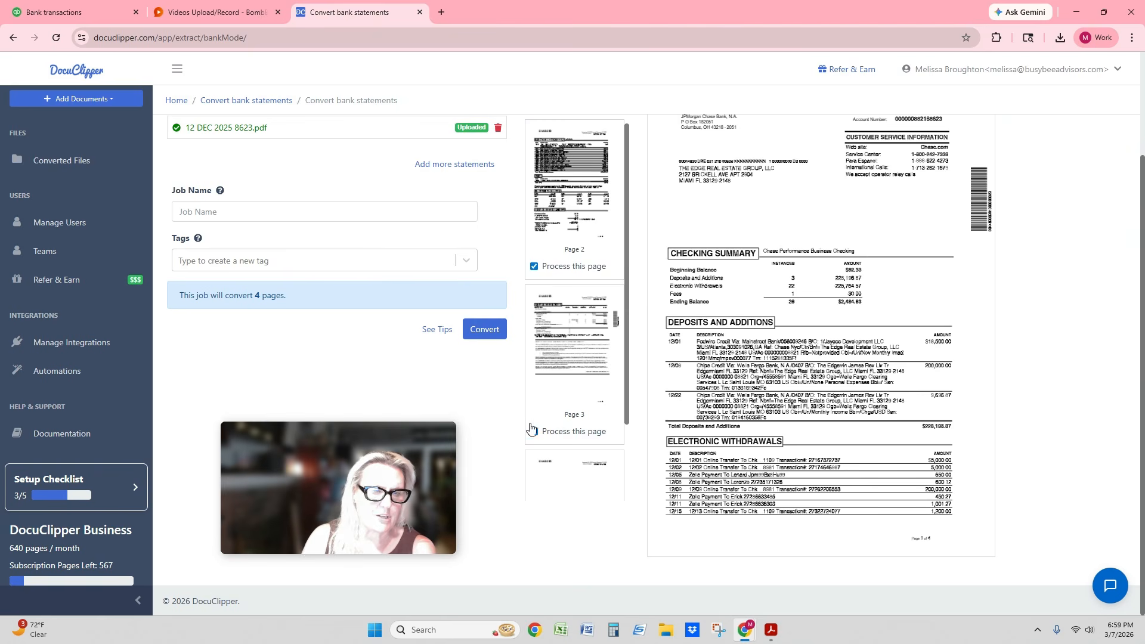
{"action": "left_click", "coordinate": [585, 398]}
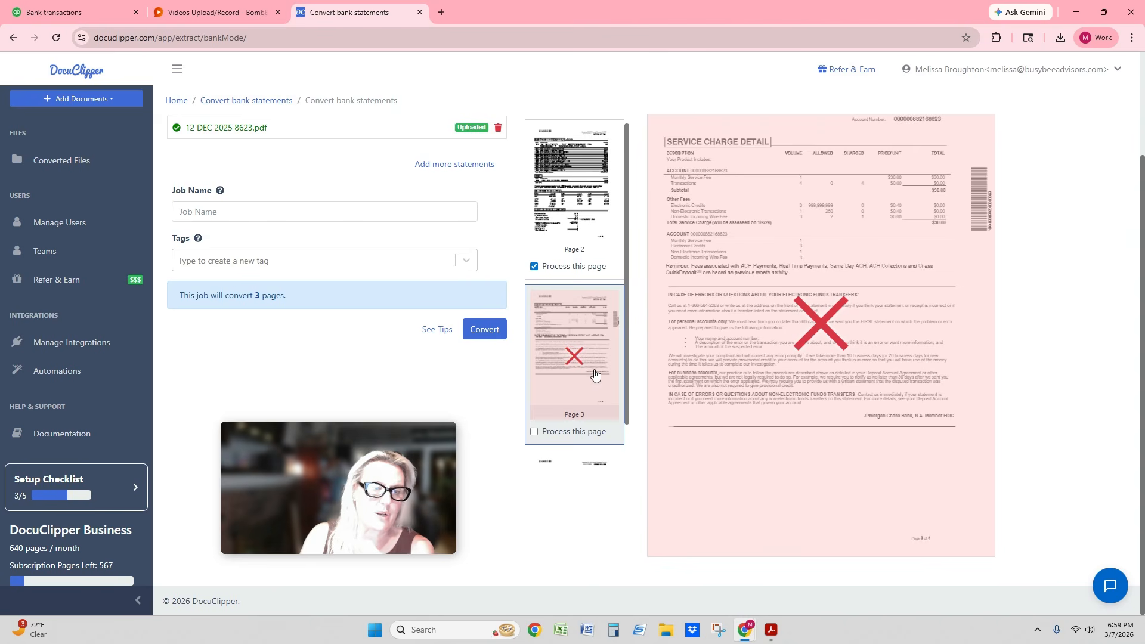
{"action": "scroll", "coordinate": [595, 374], "scroll_direction": "down", "scroll_amount": 2}
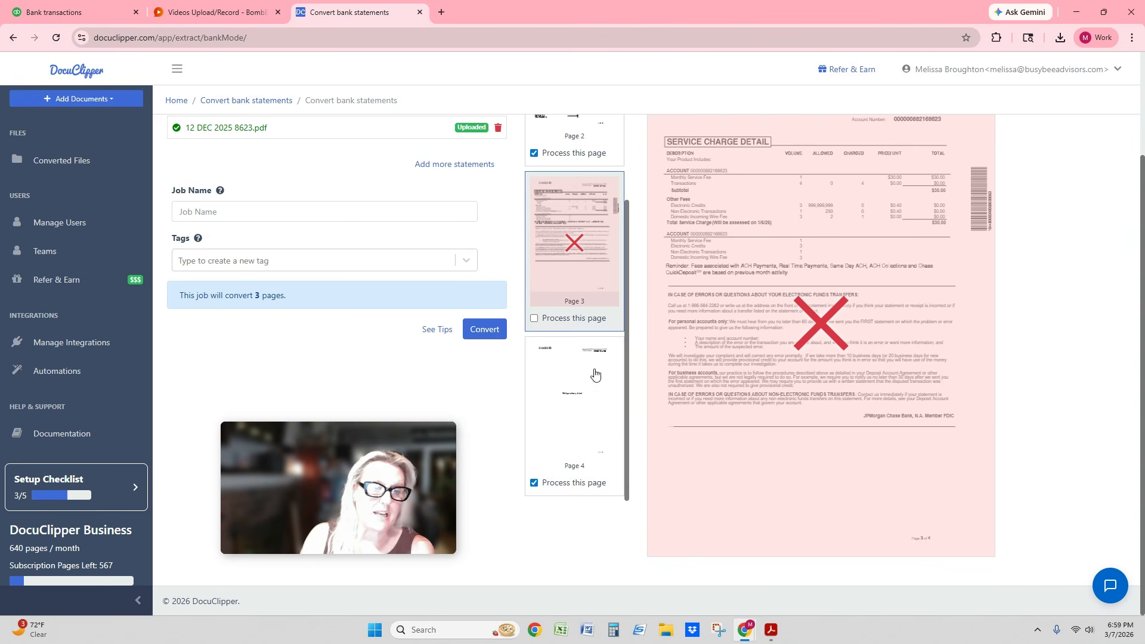
{"action": "left_click", "coordinate": [562, 408]}
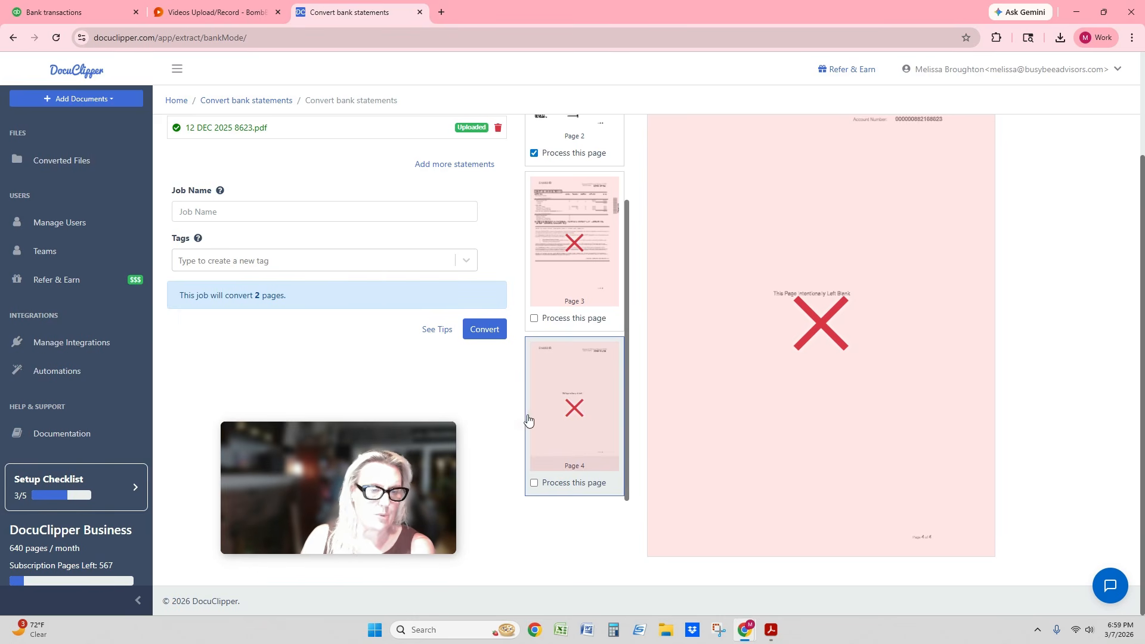
- Convert the remaining statement pages and download the transactions as a QBO Web Connect file for Chase Web Download
{"action": "left_click", "coordinate": [480, 332]}
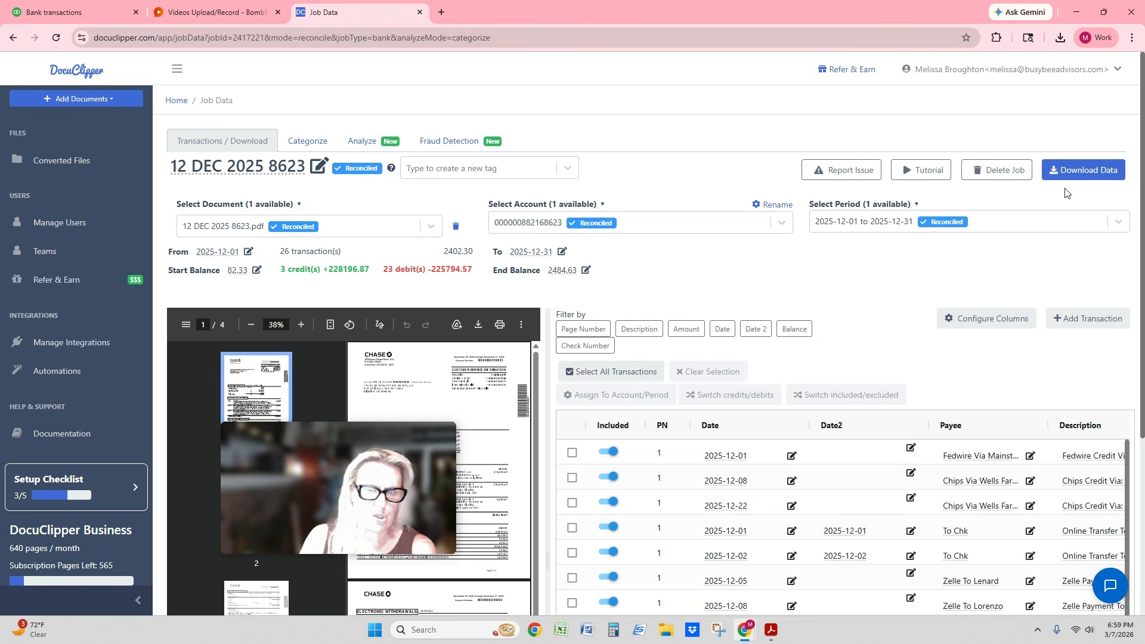
{"action": "left_click", "coordinate": [1065, 173]}
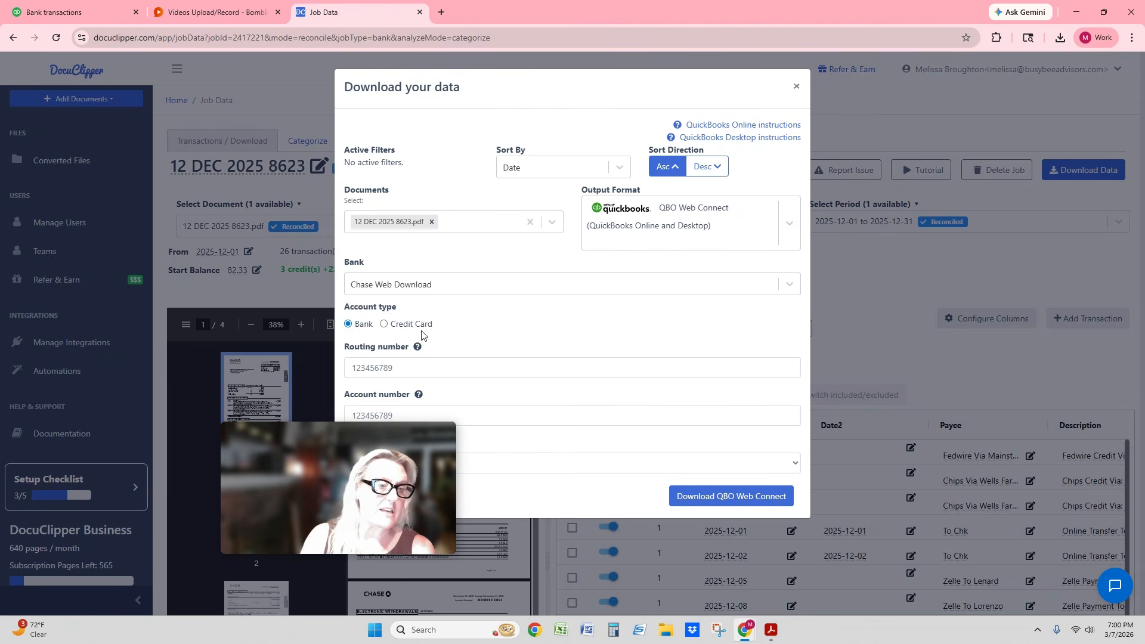
{"action": "left_click", "coordinate": [721, 500]}
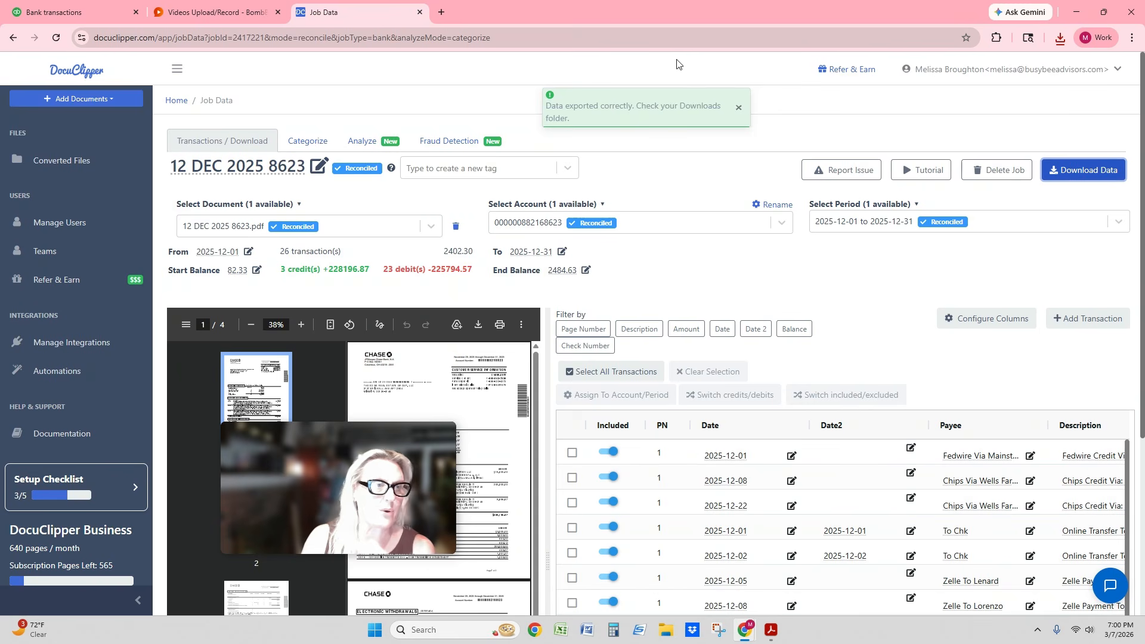
- Switch to QuickBooks and open the Bank transactions page from the Accounting app
{"action": "left_click", "coordinate": [59, 12]}
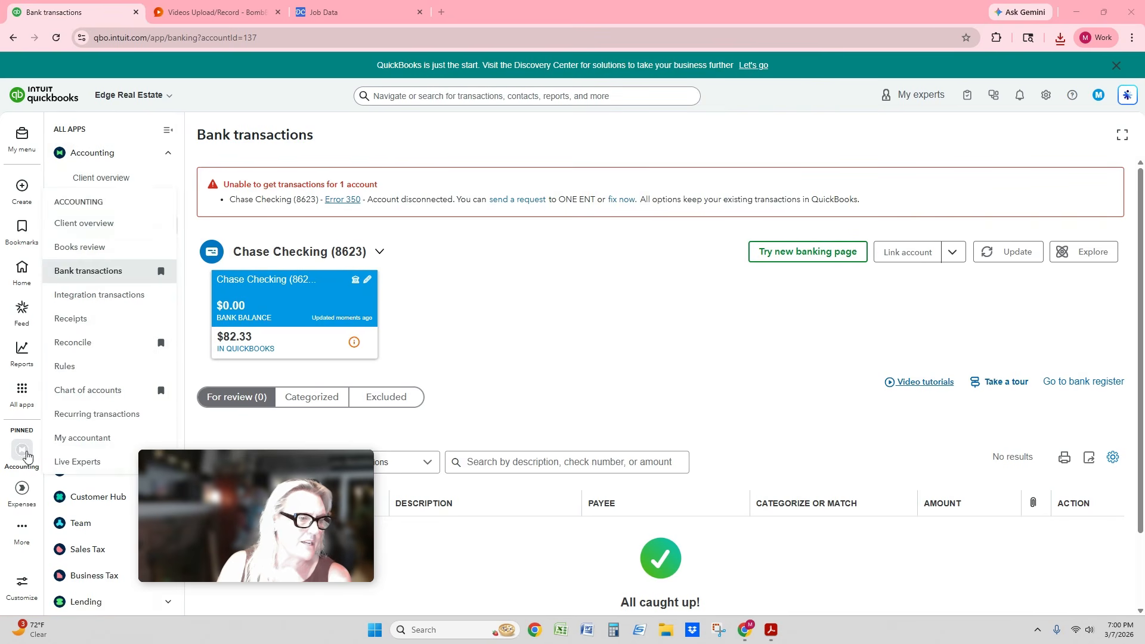
{"action": "mouse_move", "coordinate": [21, 400]}
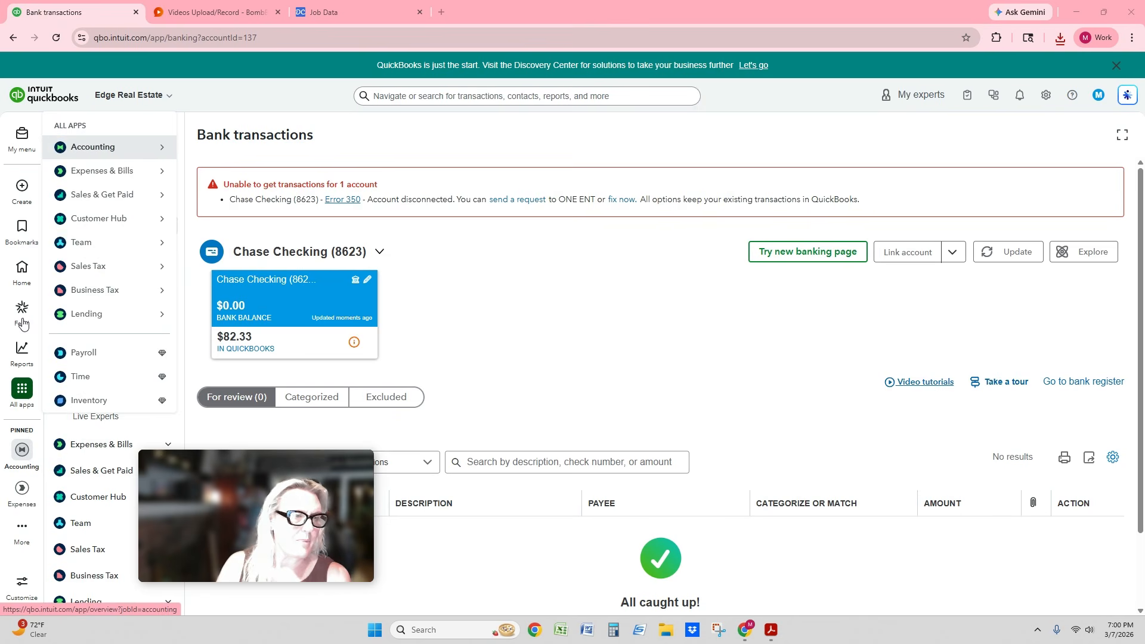
{"action": "left_click", "coordinate": [21, 400]}
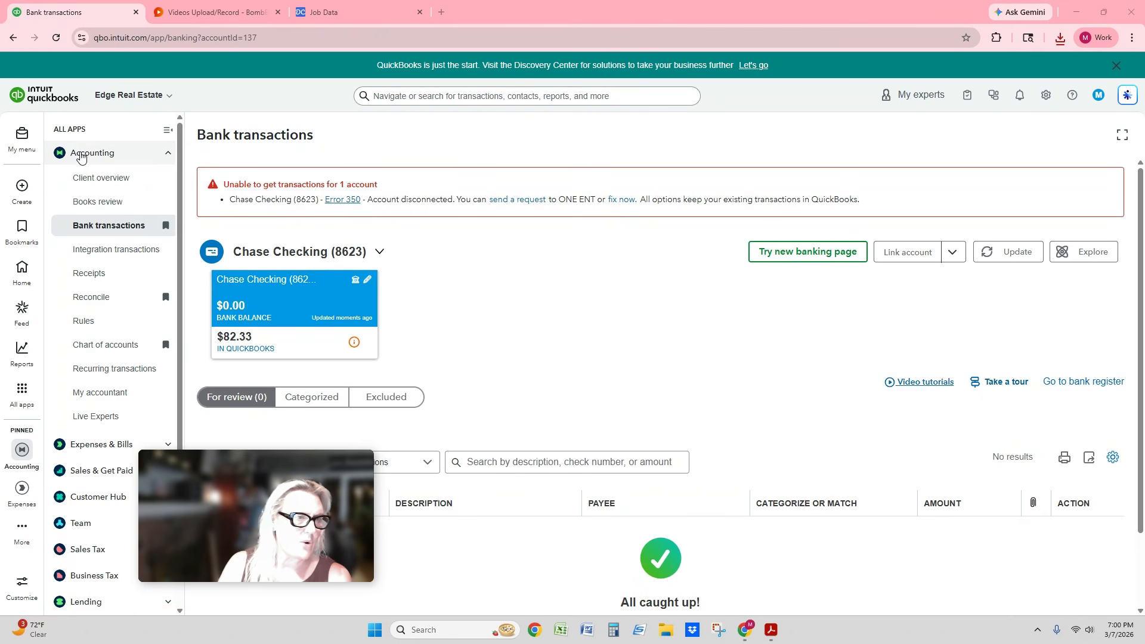
{"action": "left_click", "coordinate": [167, 155]}
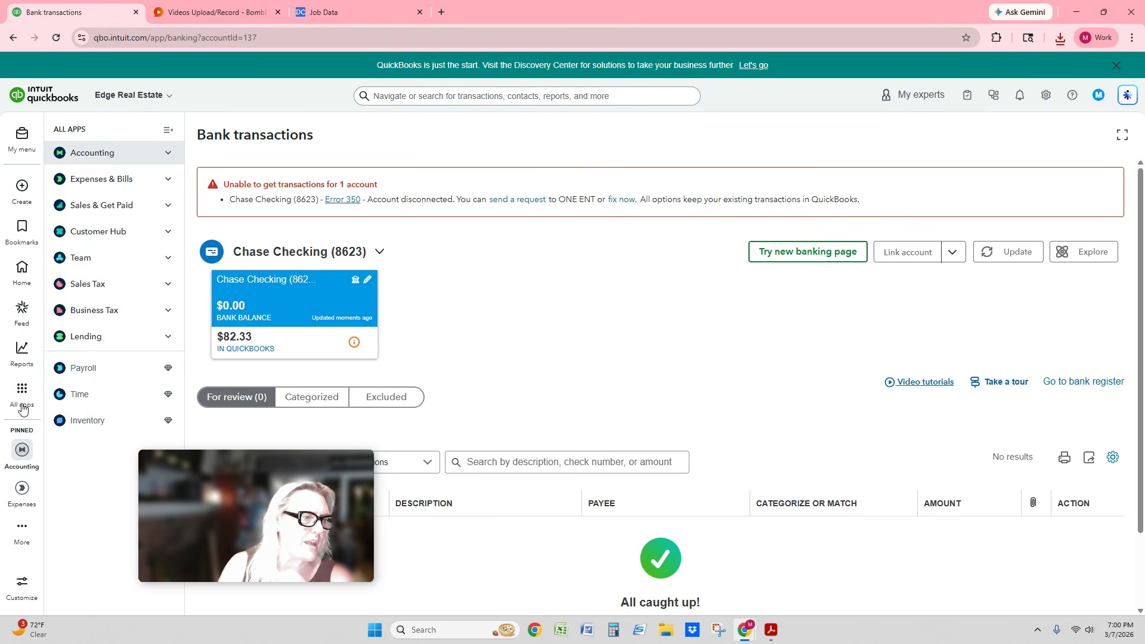
{"action": "mouse_move", "coordinate": [22, 391]}
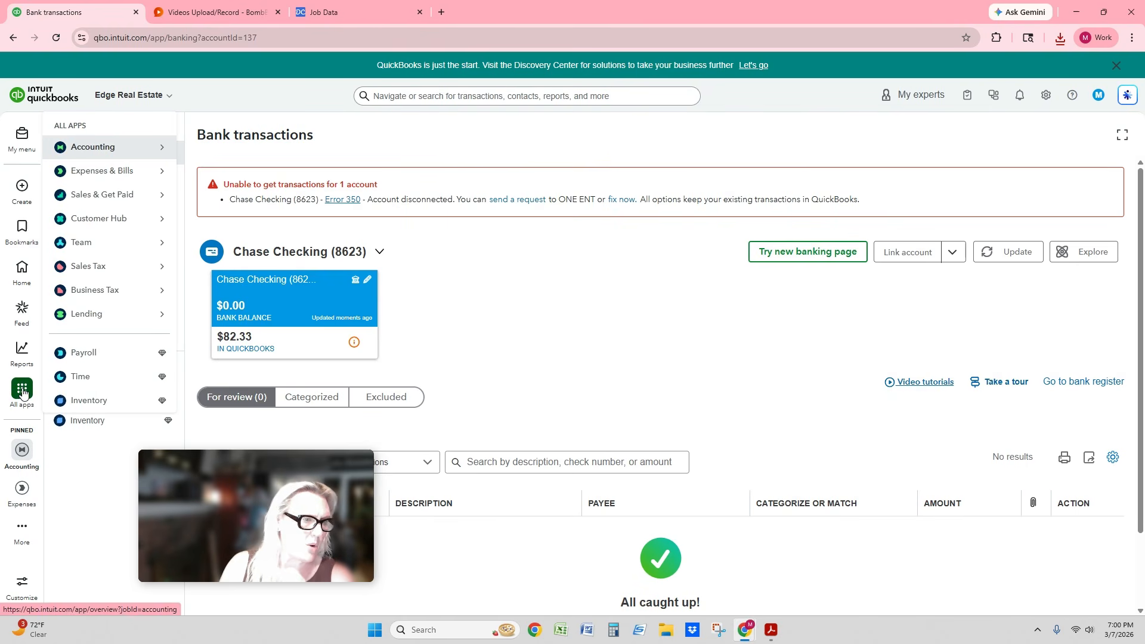
{"action": "left_click", "coordinate": [88, 154]}
{"action": "left_click", "coordinate": [113, 232]}
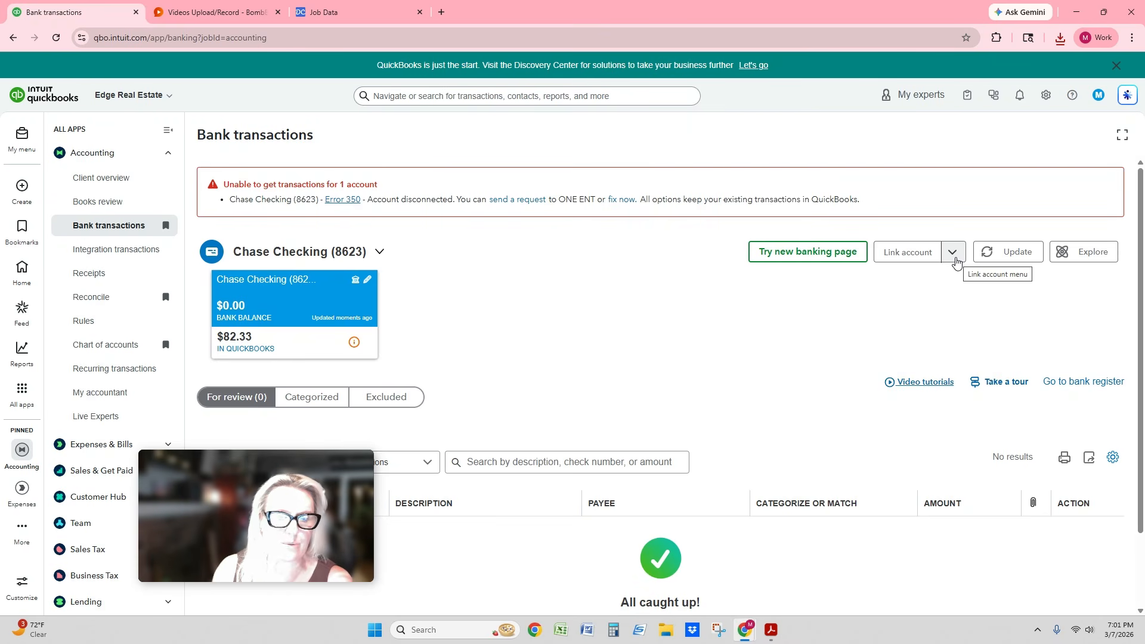
- Start a file upload of bank transactions and choose 12 DEC 2025 8623-docuclipper from Downloads
{"action": "left_click", "coordinate": [956, 262]}
{"action": "left_click", "coordinate": [929, 280]}
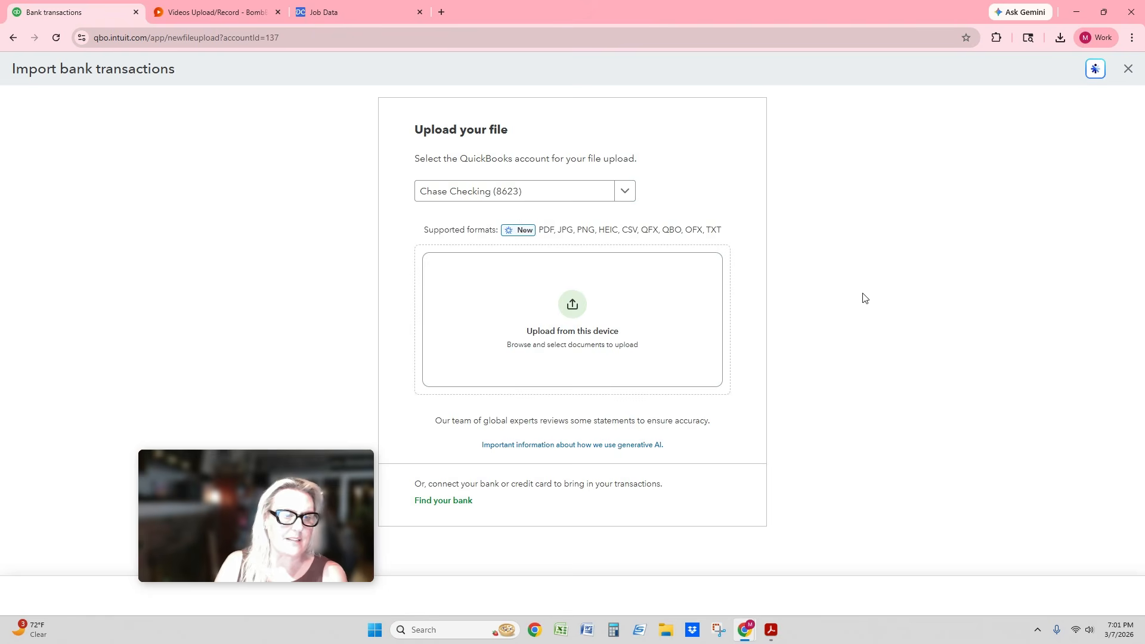
{"action": "left_click", "coordinate": [557, 311]}
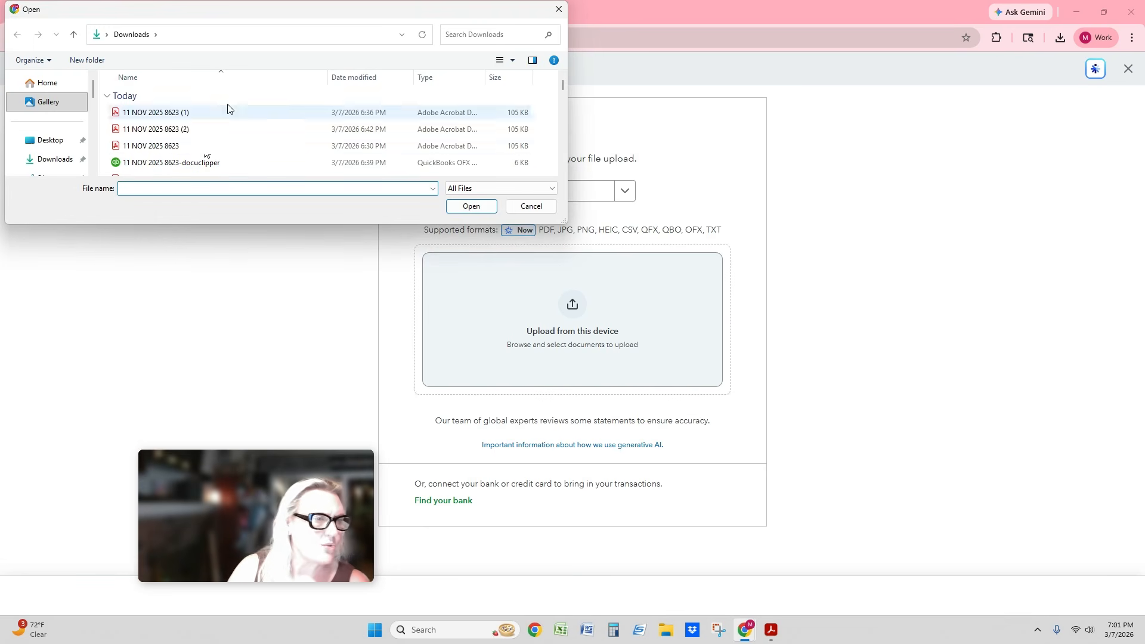
{"action": "scroll", "coordinate": [257, 129], "scroll_direction": "down", "scroll_amount": 1}
{"action": "left_click", "coordinate": [199, 154]}
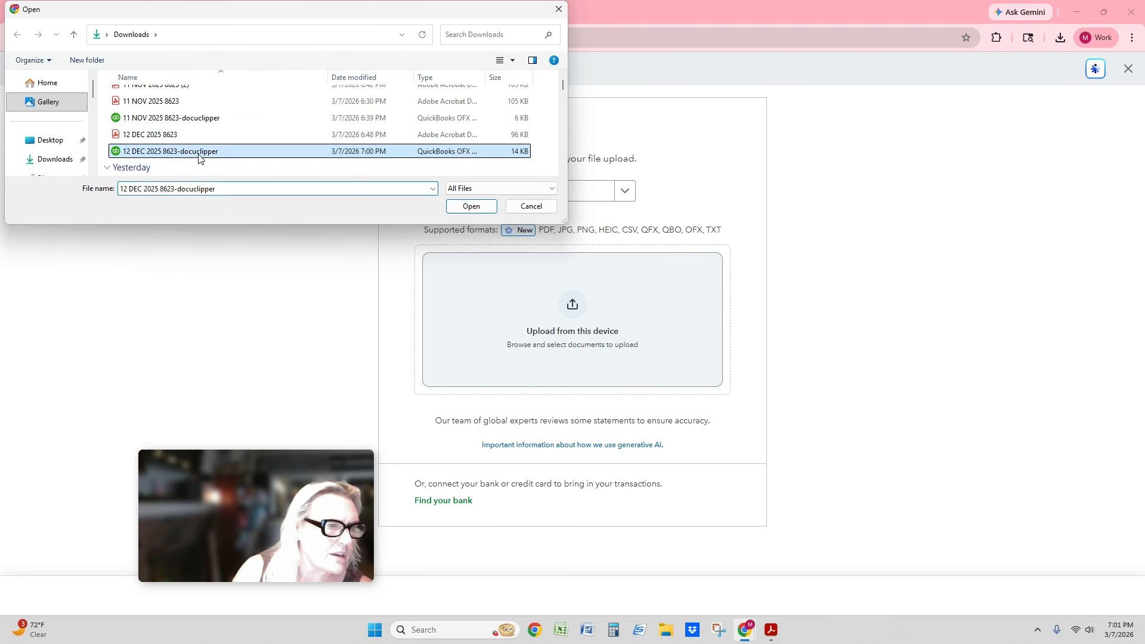
{"action": "left_click", "coordinate": [465, 213]}
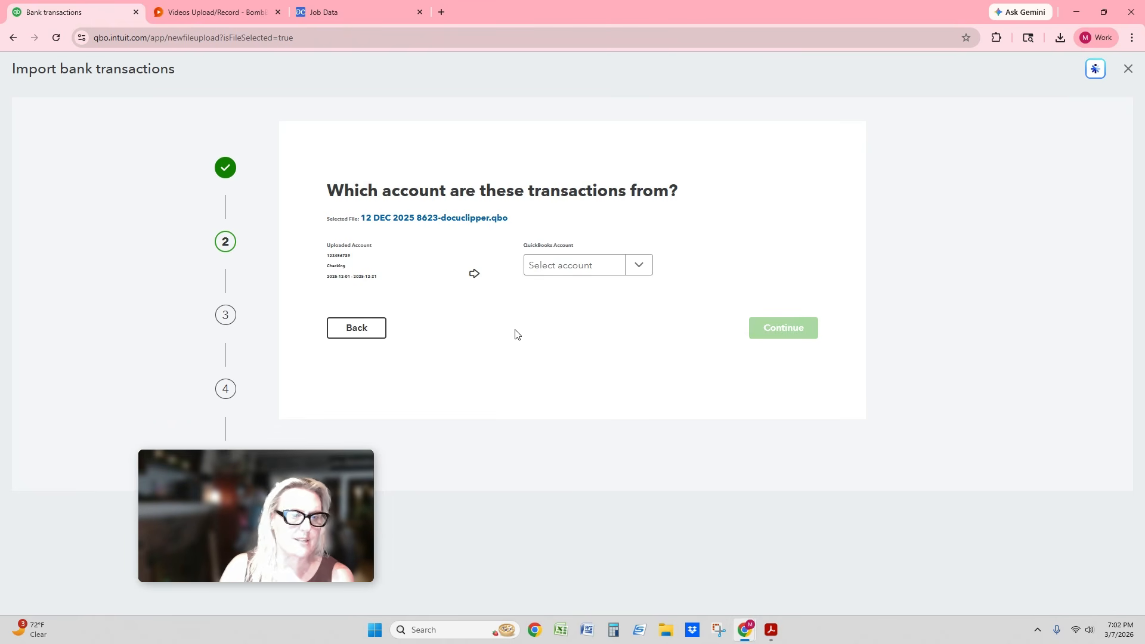
- Assign the uploaded transactions to the Chase Checking account, complete the import and look through the transactions for review
{"action": "left_click", "coordinate": [639, 264]}
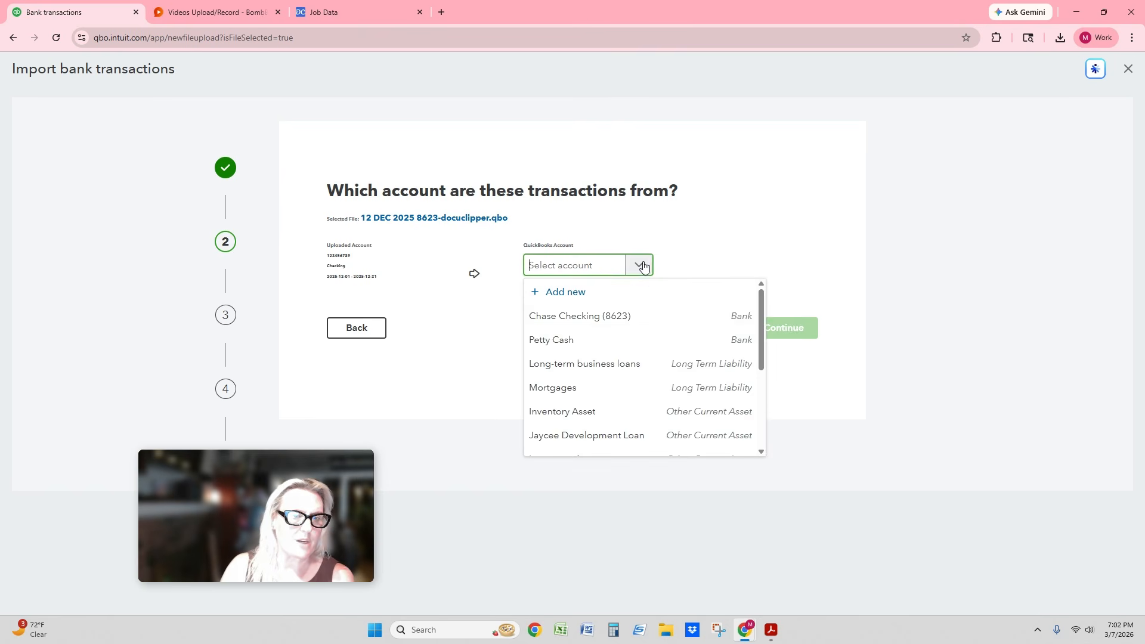
{"action": "left_click", "coordinate": [628, 317]}
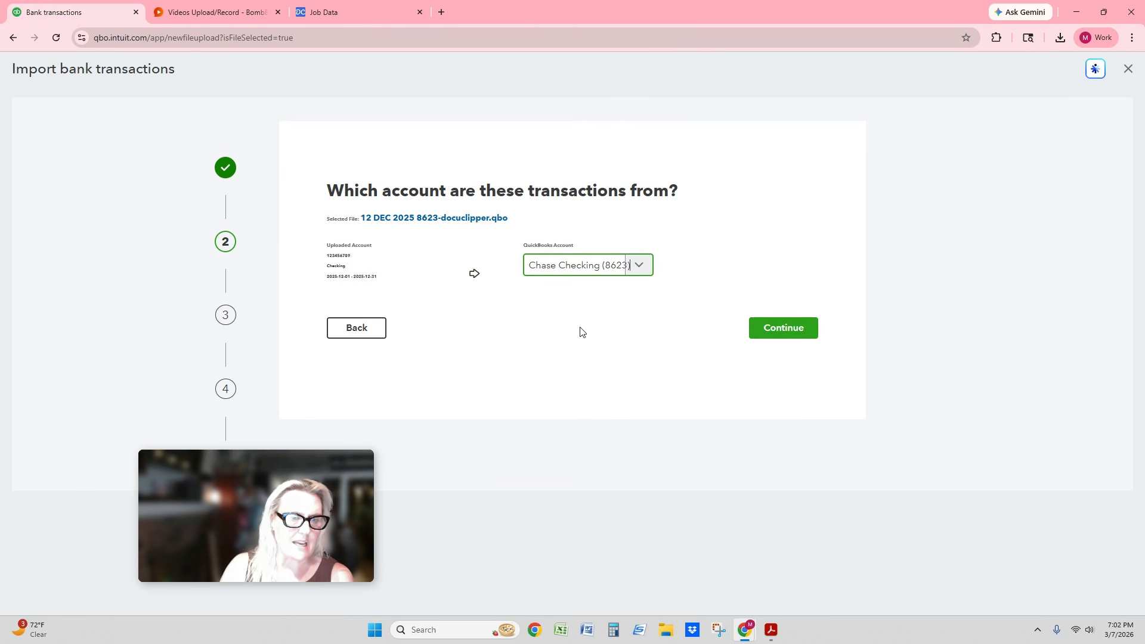
{"action": "left_click", "coordinate": [793, 332]}
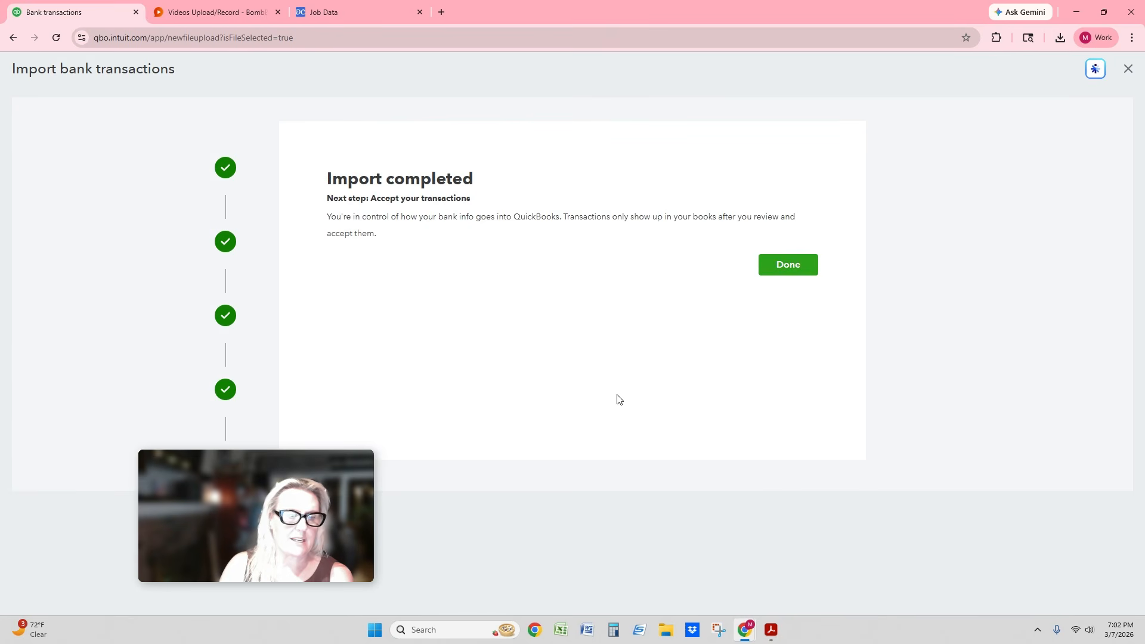
{"action": "left_click", "coordinate": [785, 267]}
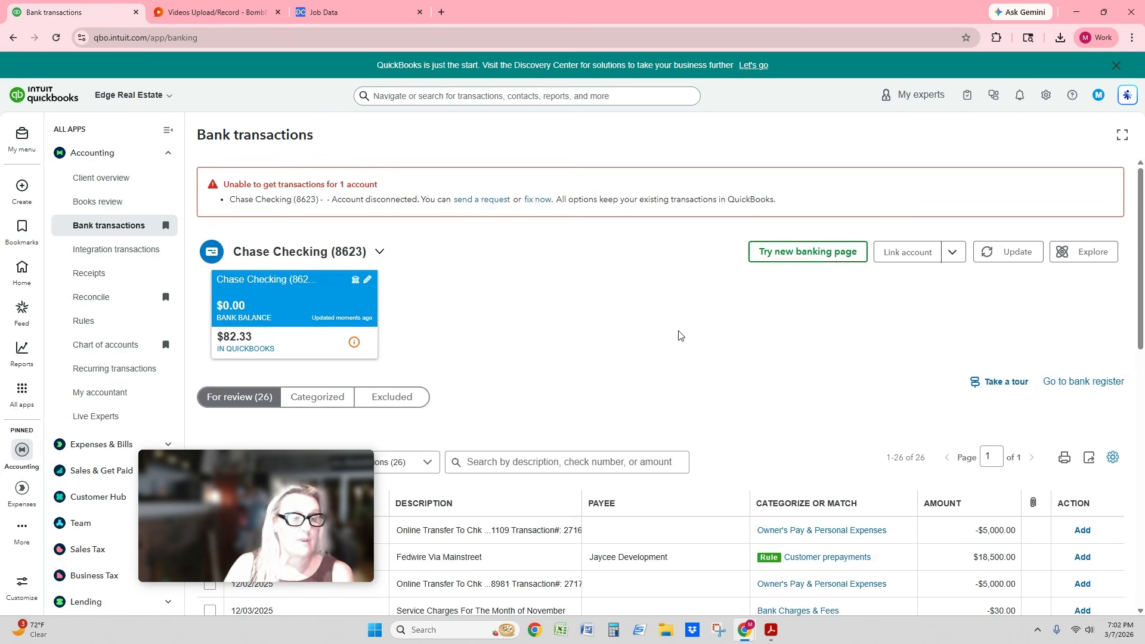
{"action": "scroll", "coordinate": [667, 330], "scroll_direction": "down", "scroll_amount": 3}
{"action": "scroll", "coordinate": [624, 346], "scroll_direction": "down", "scroll_amount": 4}
{"action": "scroll", "coordinate": [624, 345], "scroll_direction": "down", "scroll_amount": 5}
{"action": "scroll", "coordinate": [631, 453], "scroll_direction": "up", "scroll_amount": 10}
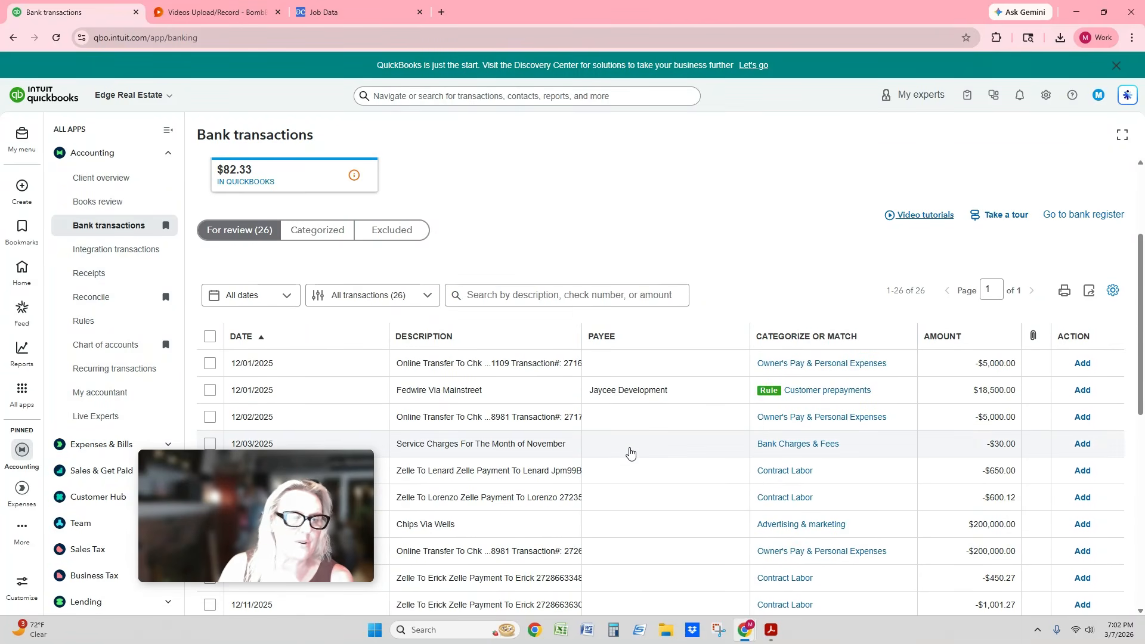